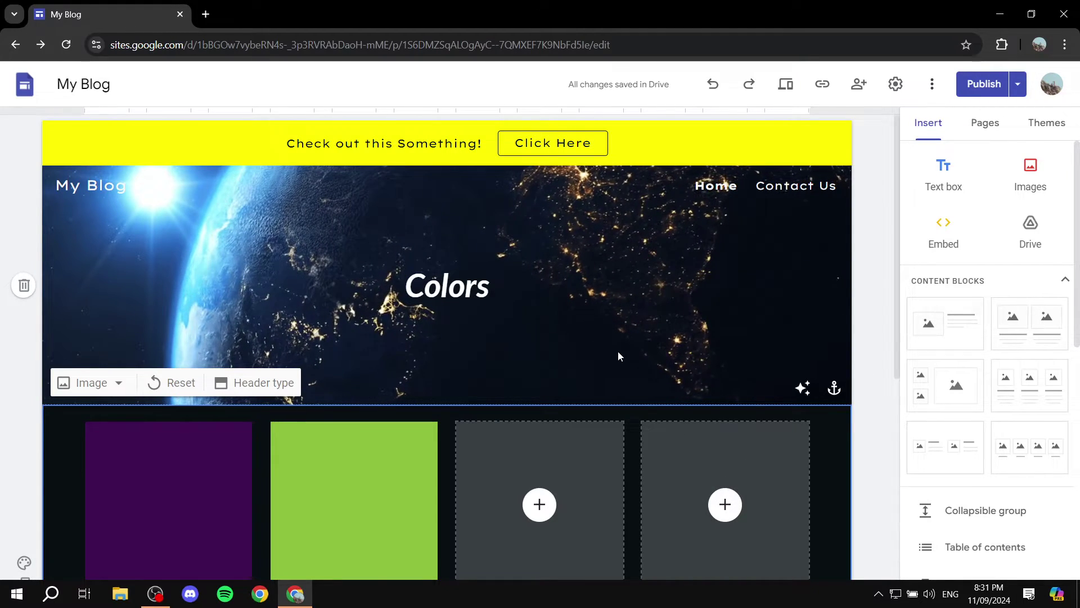
Scroll down the Home page to view the Purple and Green post cards
scroll(618, 356, down, 5)
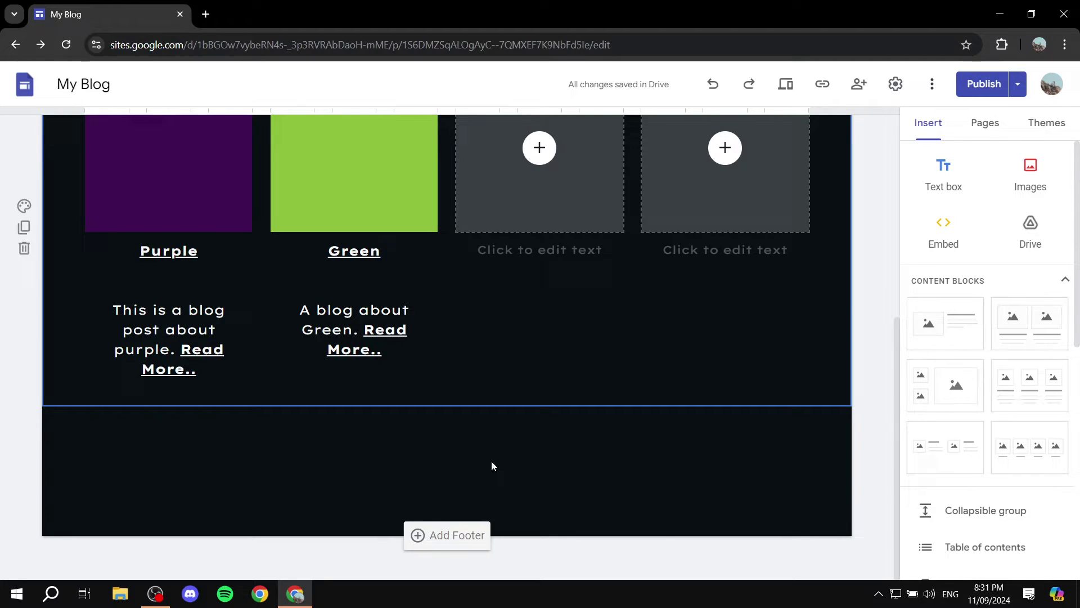
Add a new site page named 'Anchor test' from the Pages panel
click(994, 125)
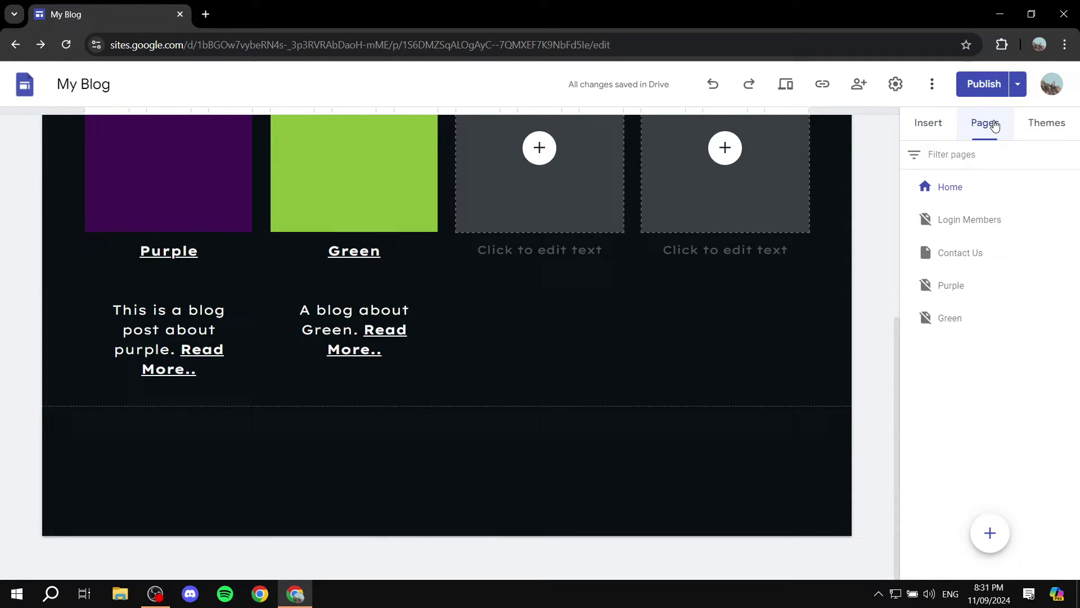
click(993, 553)
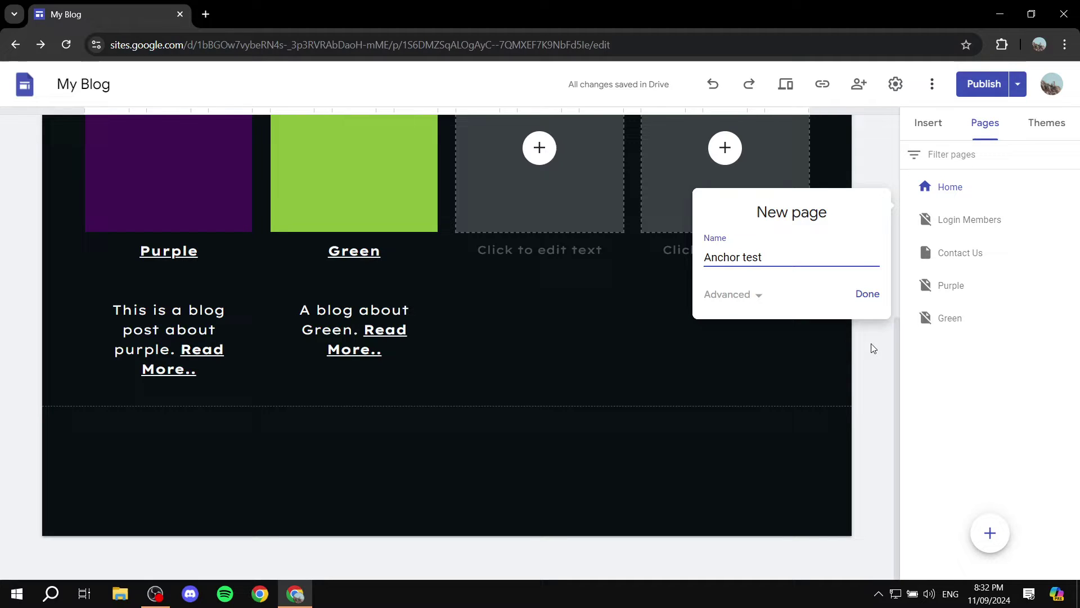
click(868, 299)
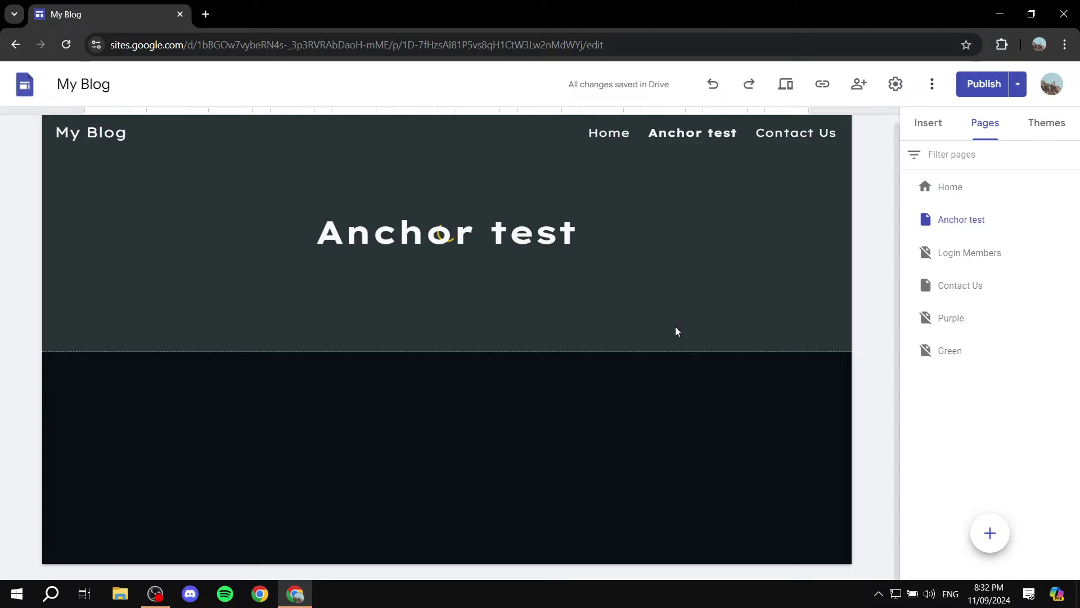
Insert a text box under the banner reading 'Heading 1' in Heading style
click(940, 129)
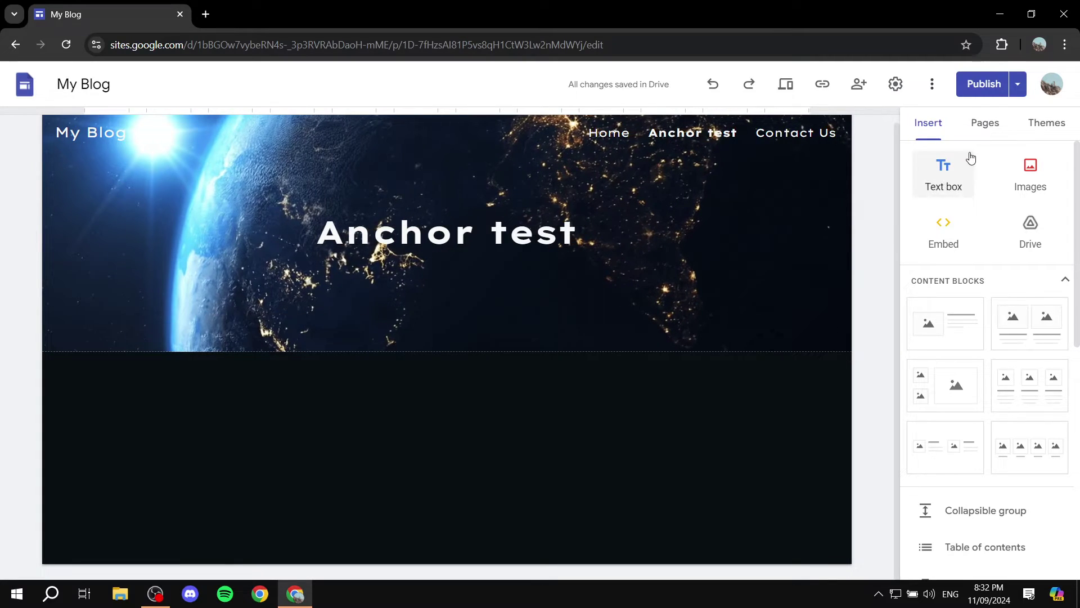
click(944, 180)
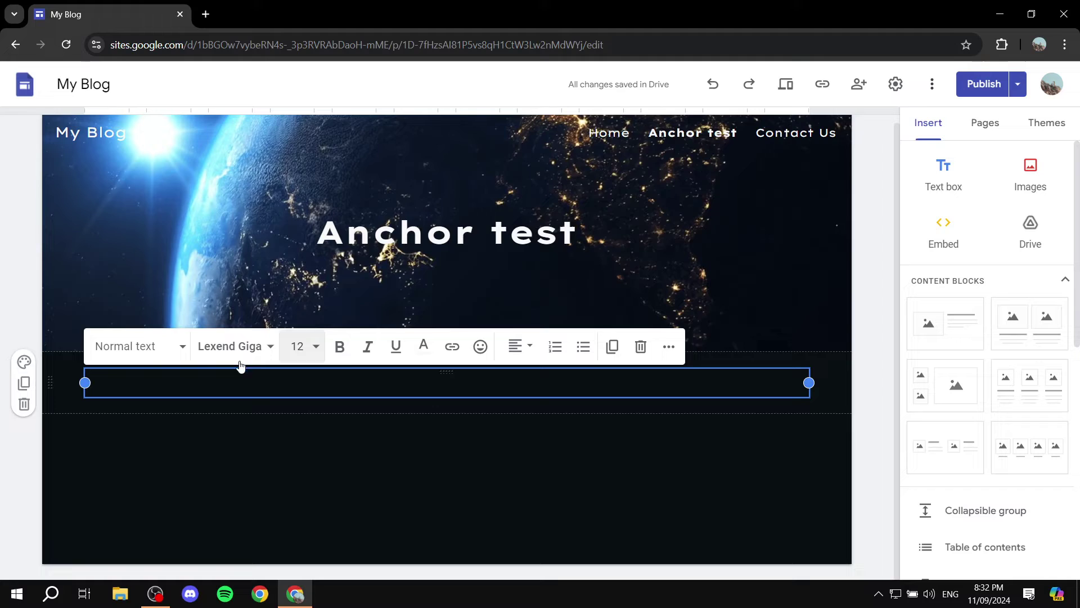
click(123, 348)
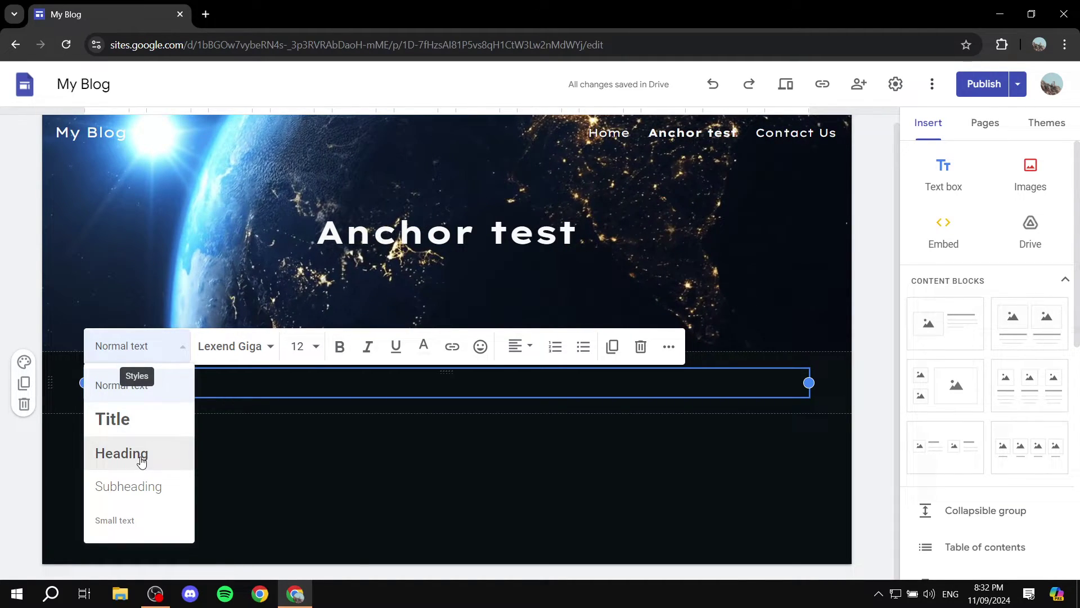
click(141, 461)
text(He)
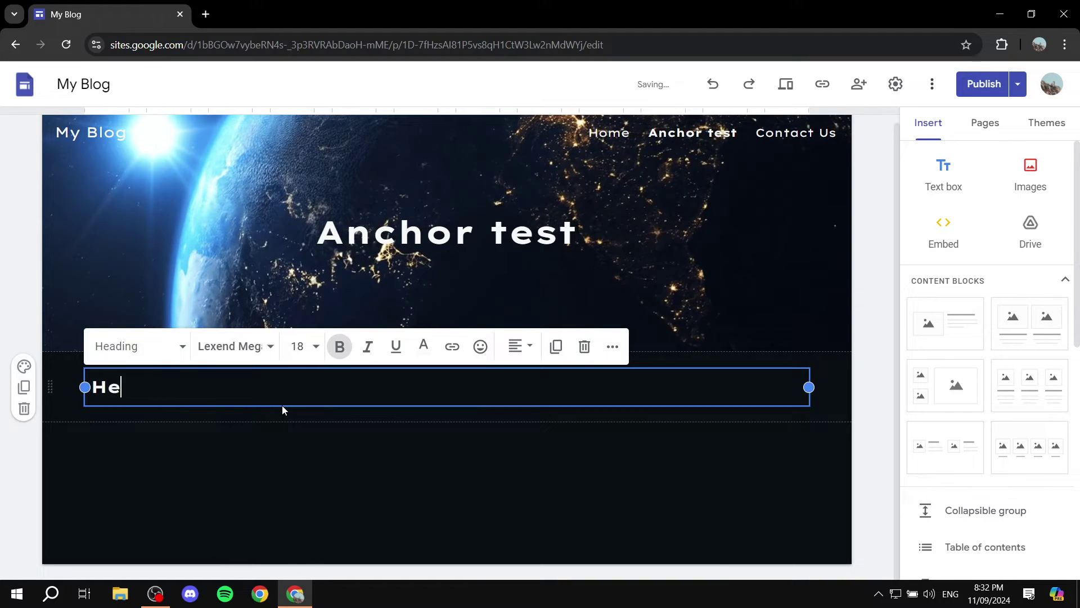
text(ading 1)
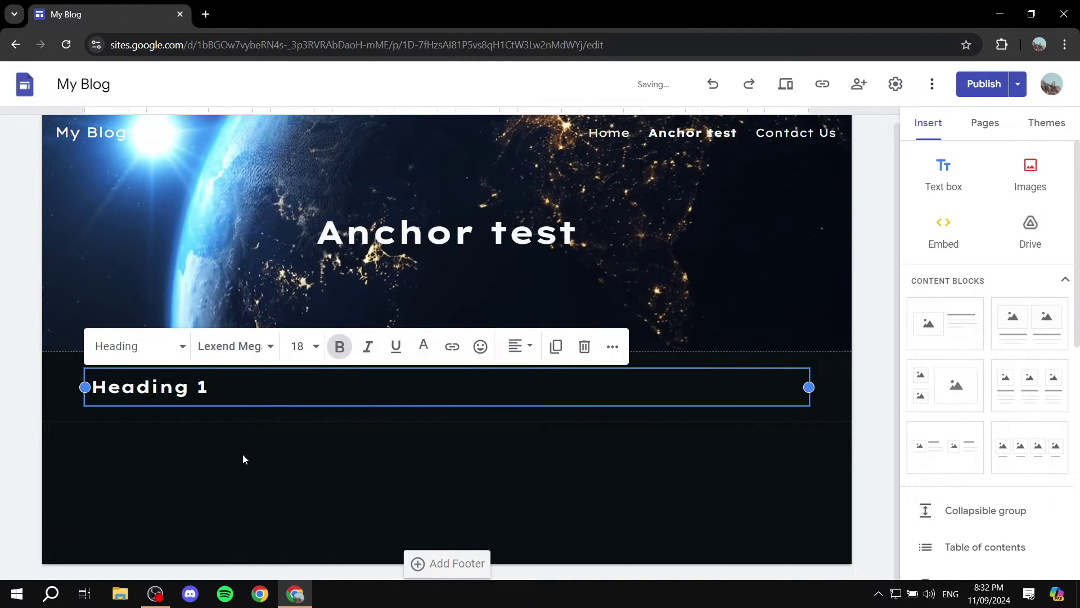
click(242, 457)
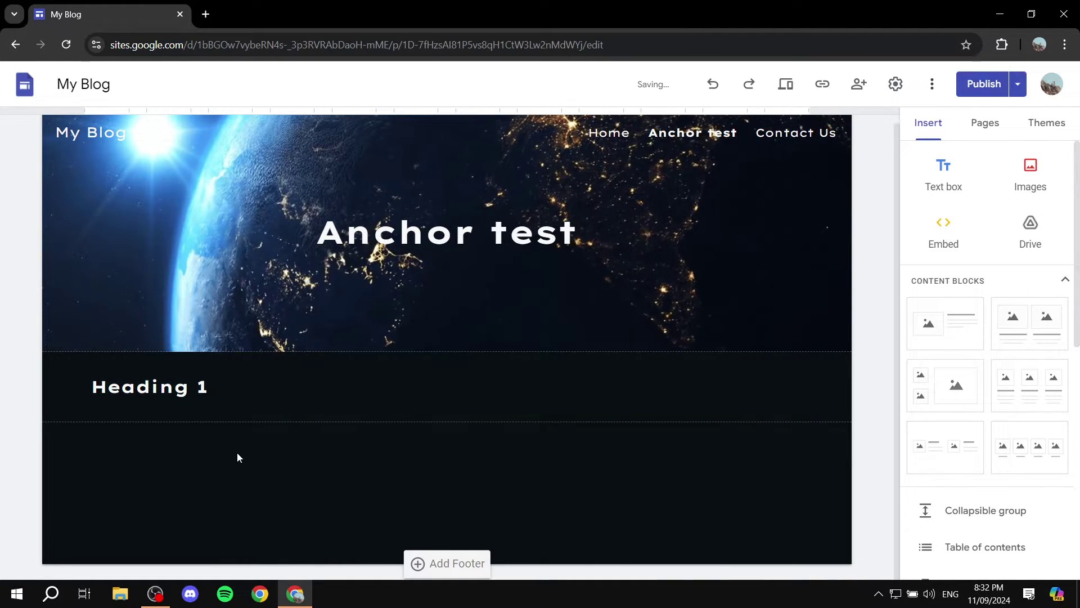
Add a tall blank text box below Heading 1 as a vertical spacer
click(954, 176)
key(Return)
key(Return)
key(Return)
key(Return)
key(Return)
key(Return)
key(Return)
key(Return)
key(Return)
key(Return)
key(Return)
key(Return)
key(Return)
key(Return)
key(Return)
key(Return)
key(Return)
key(Return)
key(Return)
key(Return)
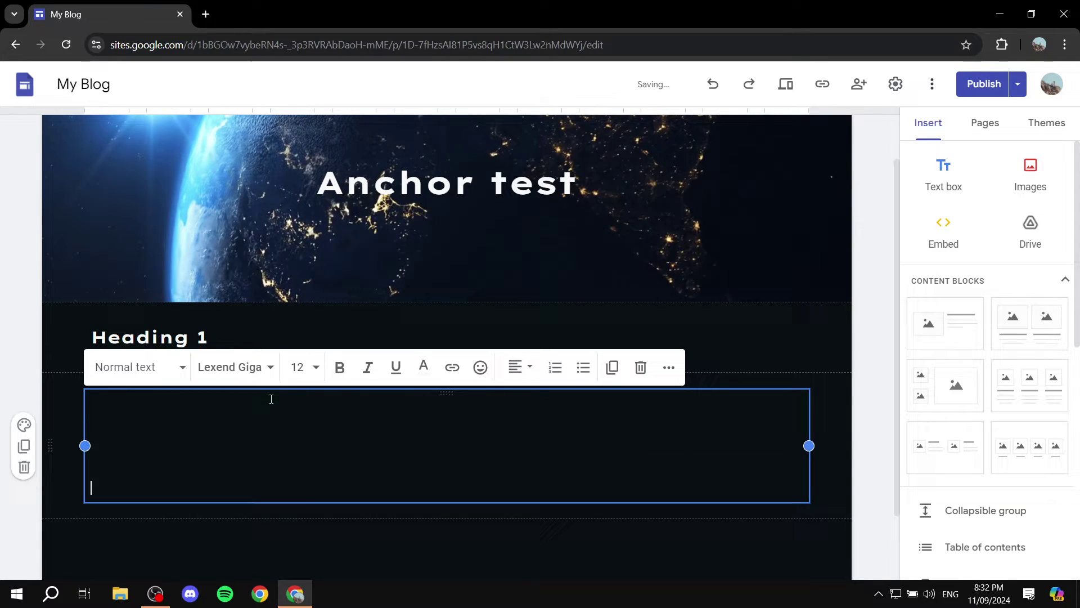
key(Return)
key(Return)
key(Return)
key(Return)
key(Return)
key(Return)
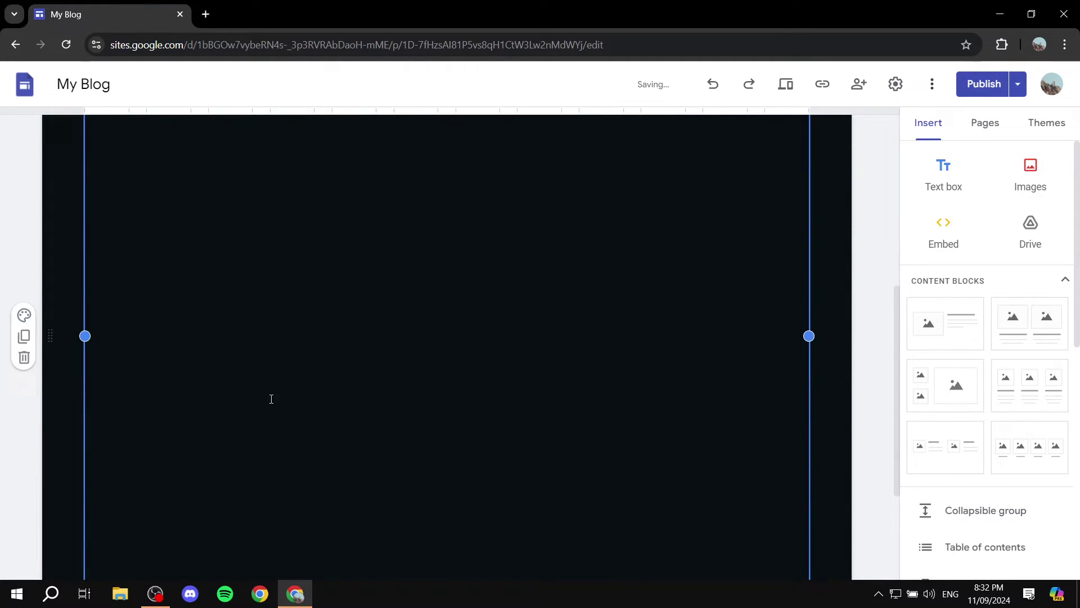
scroll(253, 427, down, 2)
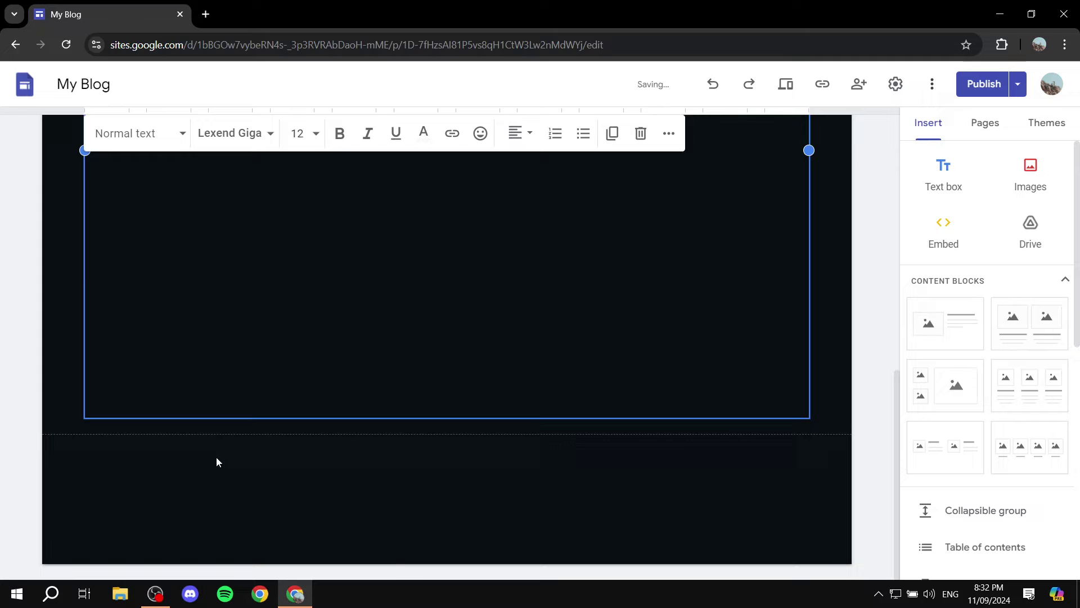
click(197, 480)
Add a Heading-style text box reading 'Heading 2' below the spacer
click(952, 180)
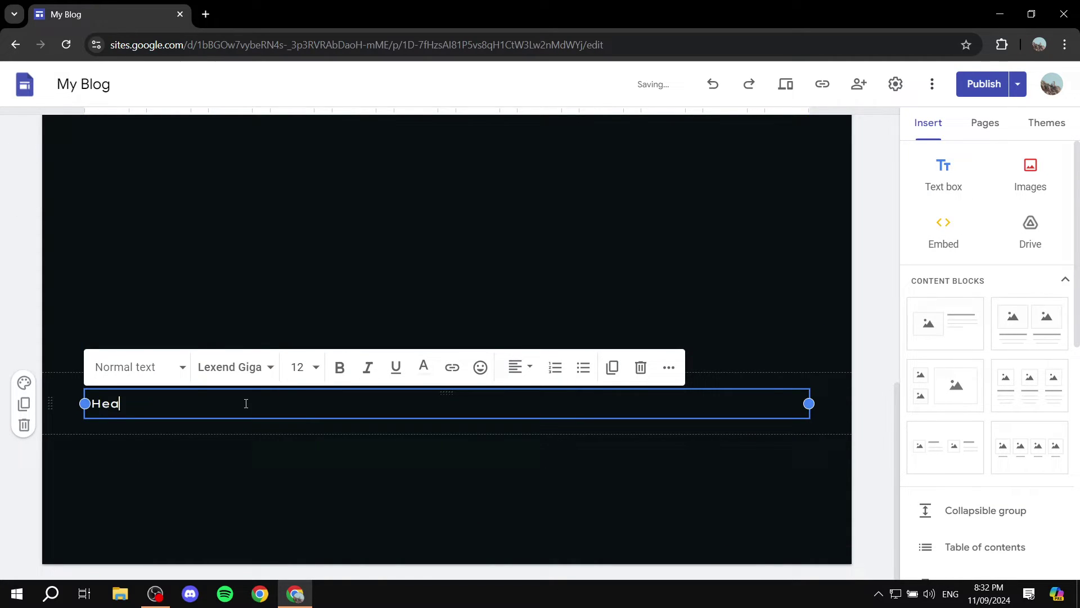
click(174, 371)
click(136, 484)
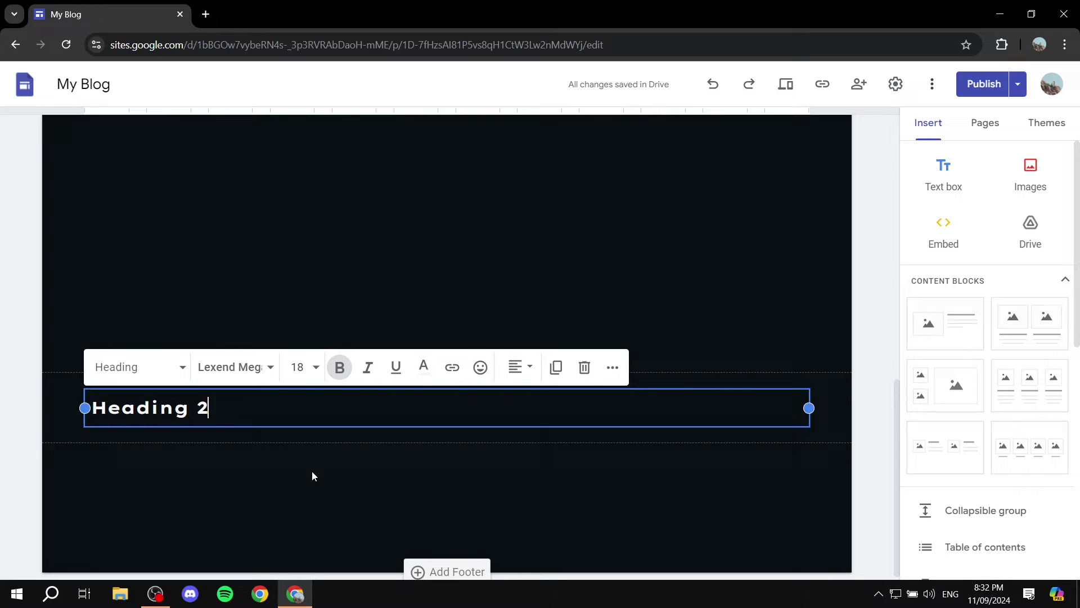
click(270, 472)
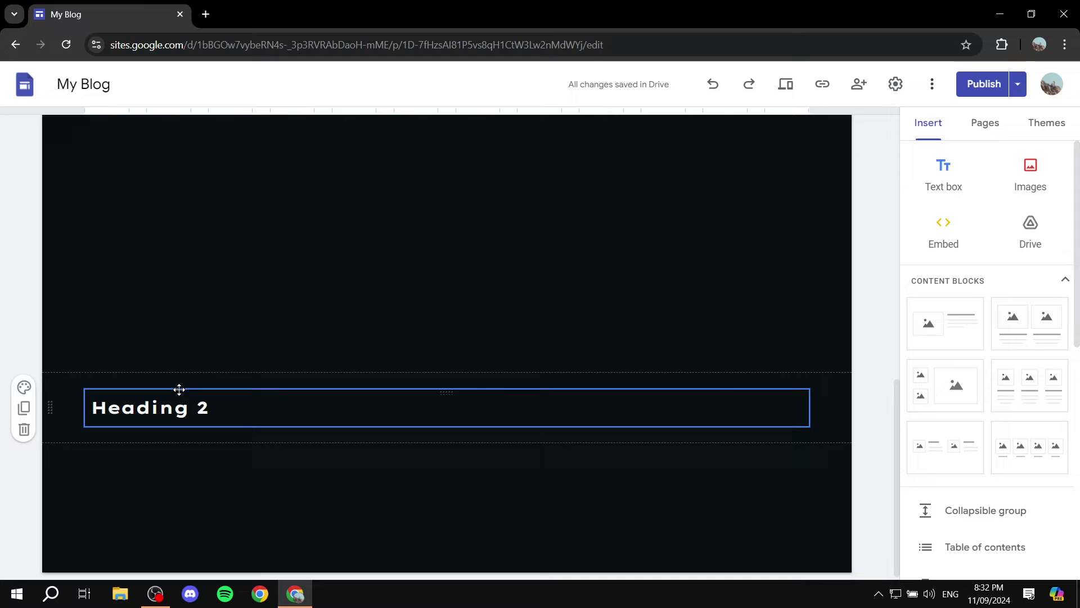
scroll(297, 468, down, 5)
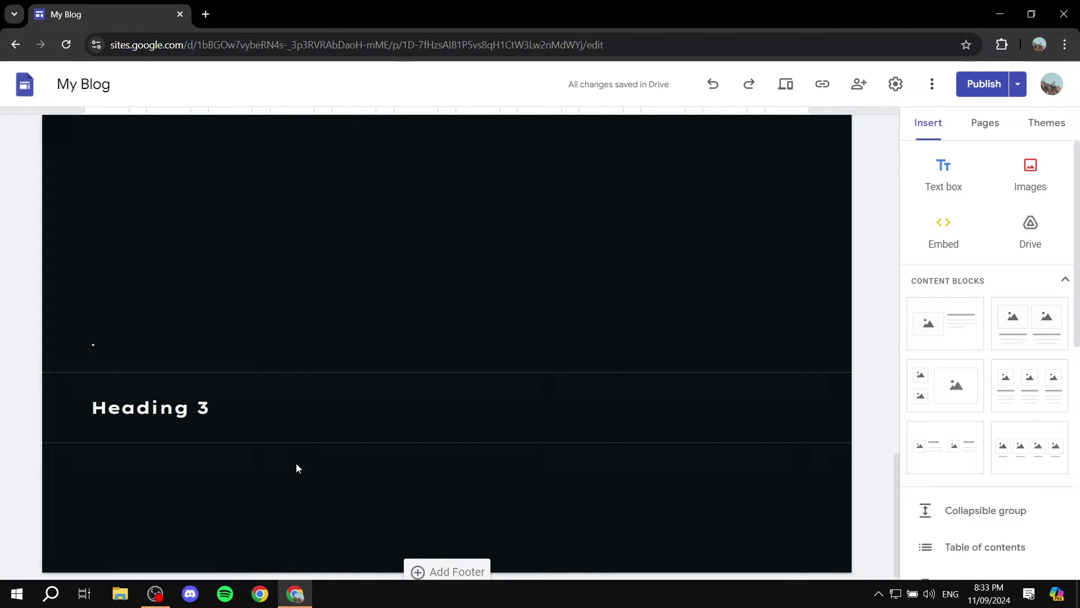
scroll(214, 408, up, 3)
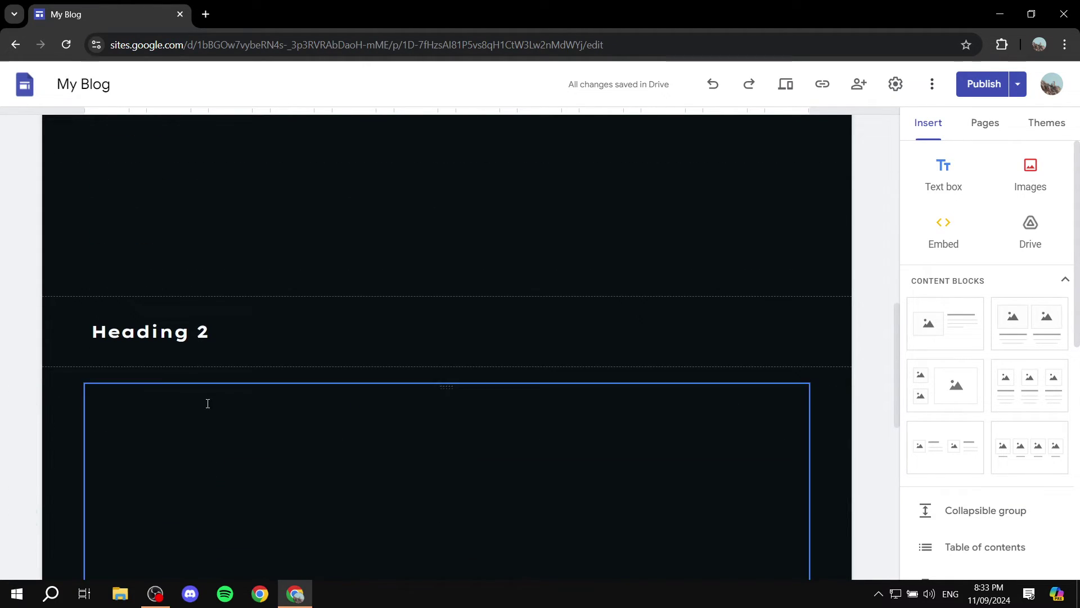
scroll(251, 324, up, 5)
scroll(285, 249, up, 3)
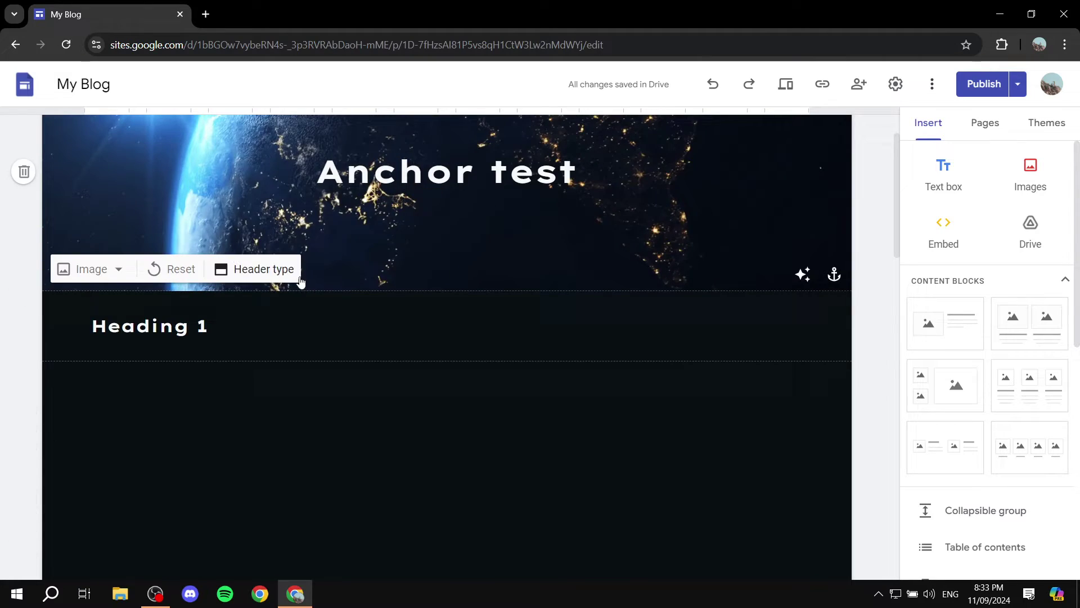
scroll(298, 345, down, 10)
scroll(282, 382, up, 10)
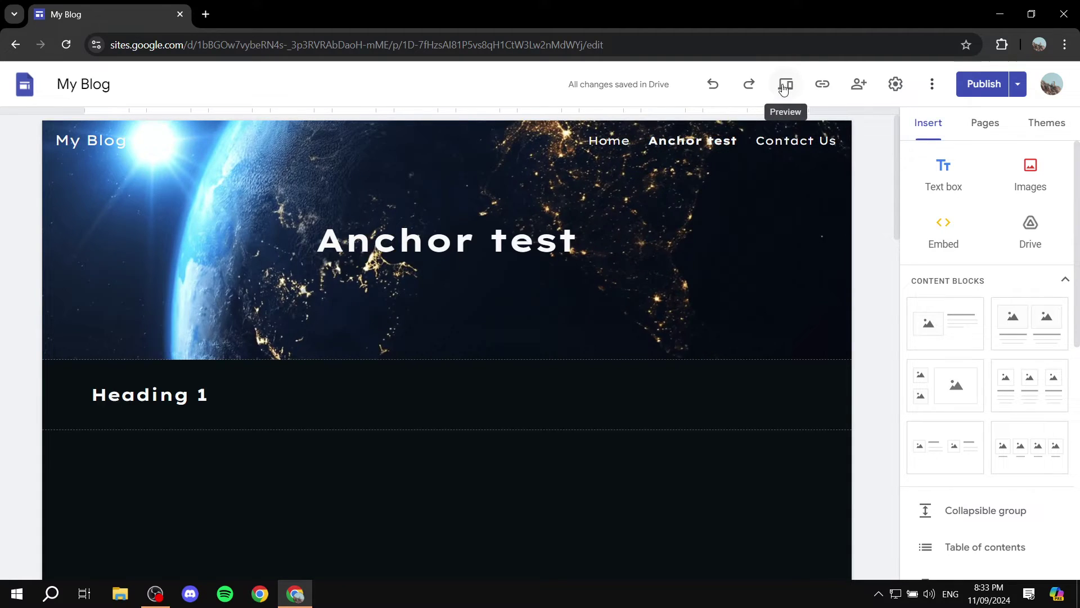
Review the draft changes and publish the site
click(990, 90)
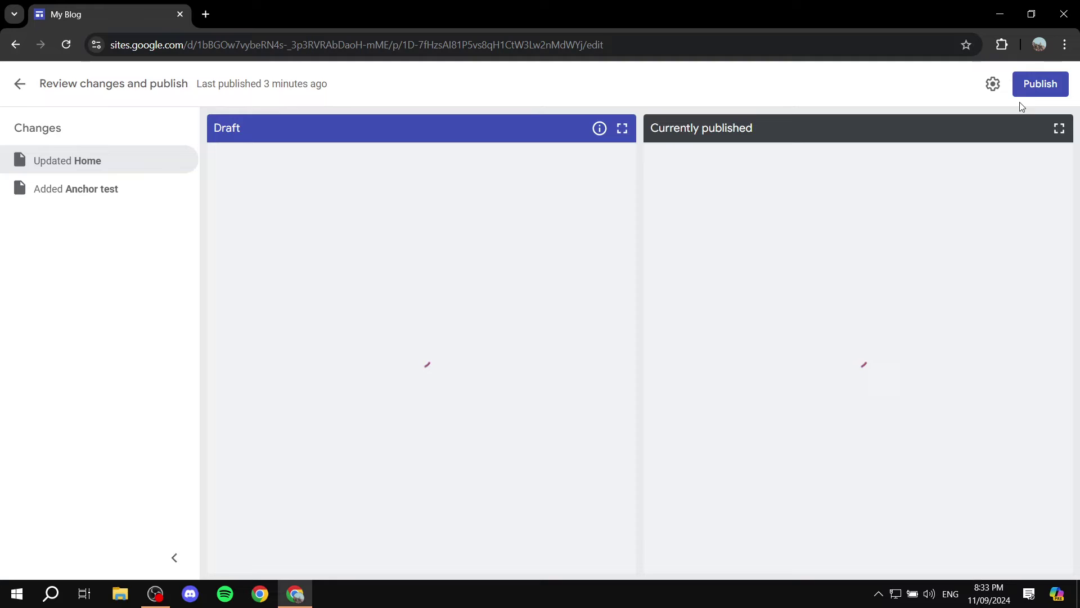
click(1042, 86)
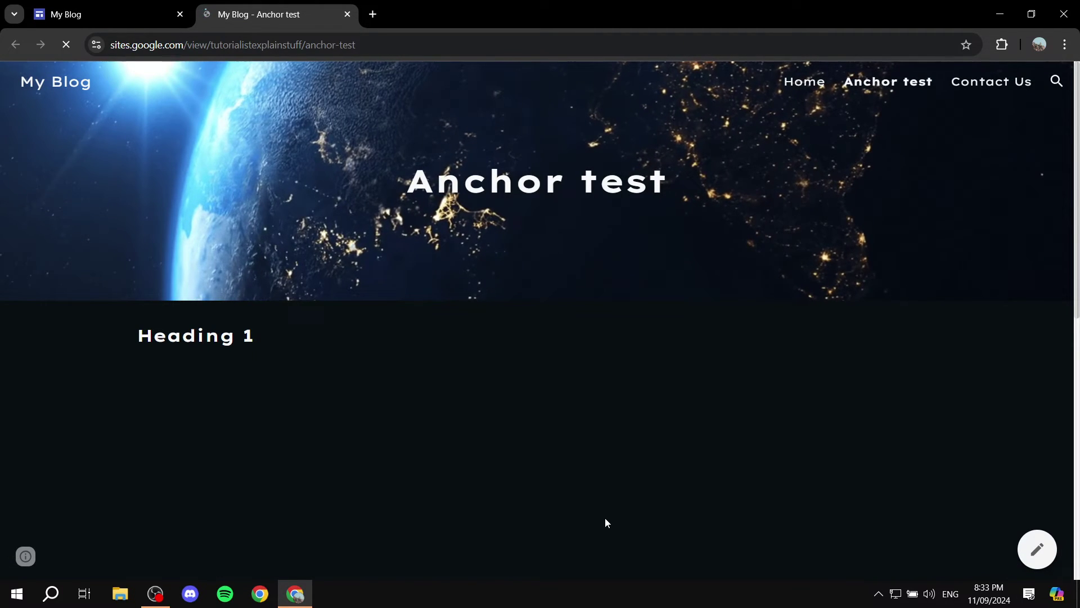
Copy the Heading 1 anchor link on the published Anchor test page
scroll(737, 332, down, 8)
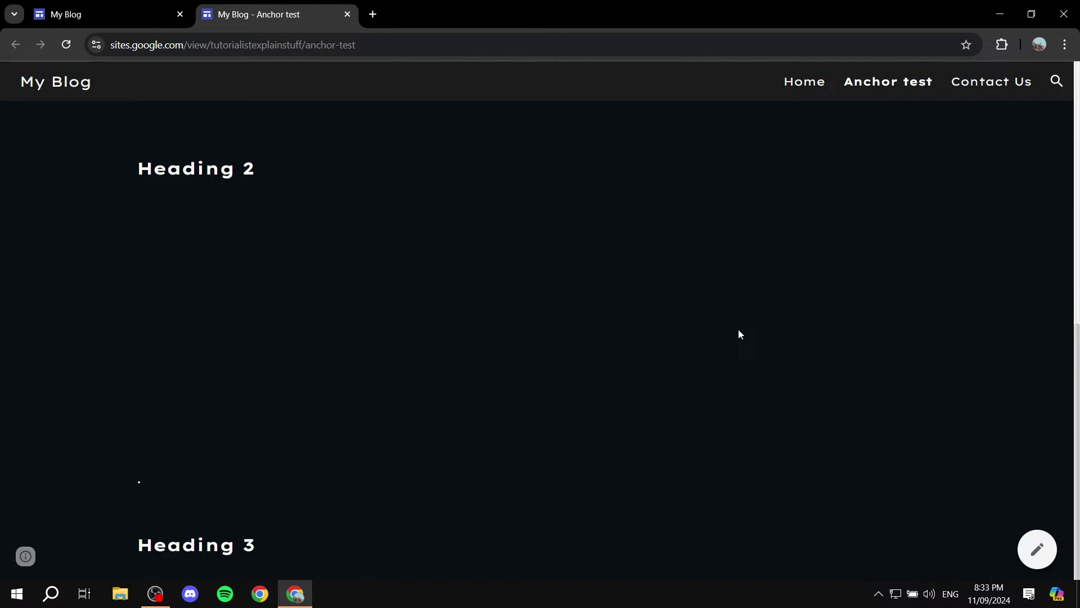
scroll(743, 342, up, 8)
mouse_move(271, 550)
scroll(270, 551, up, 9)
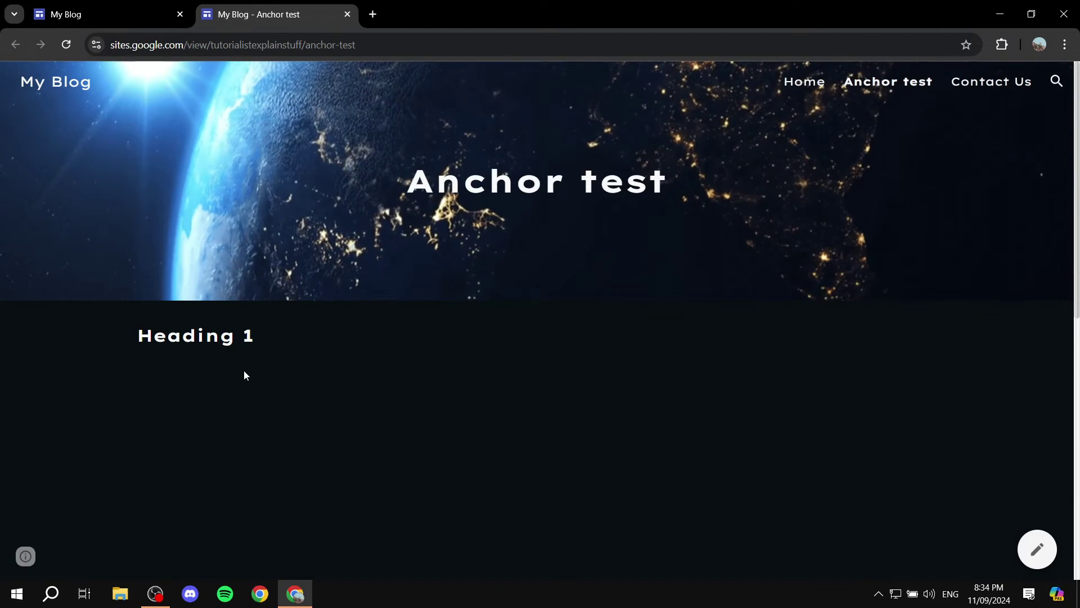
click(270, 337)
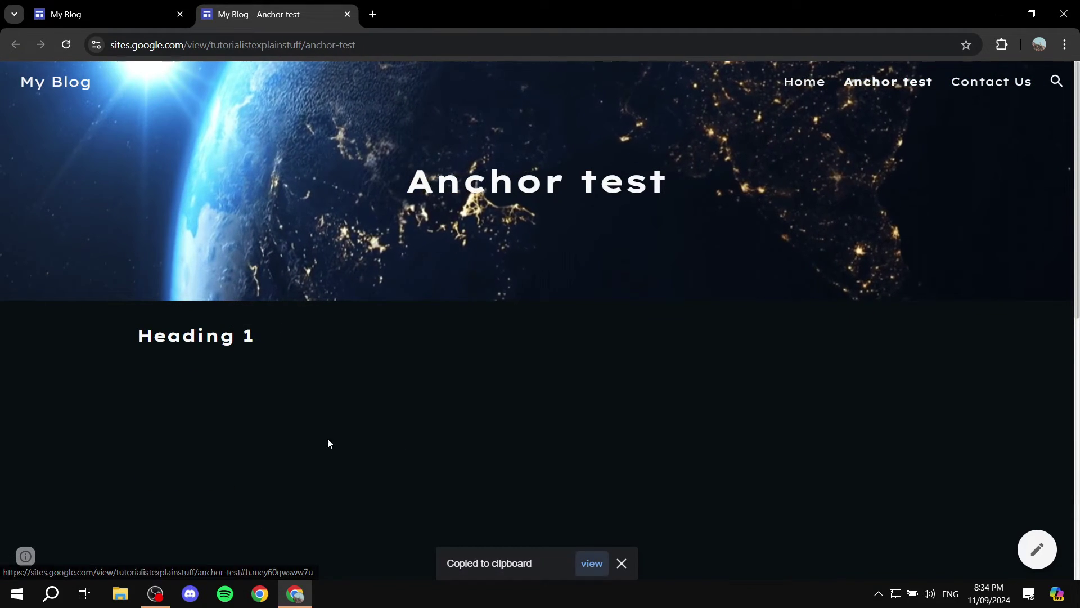
Open Windows clipboard history showing the three copied heading anchor links
scroll(270, 382, down, 6)
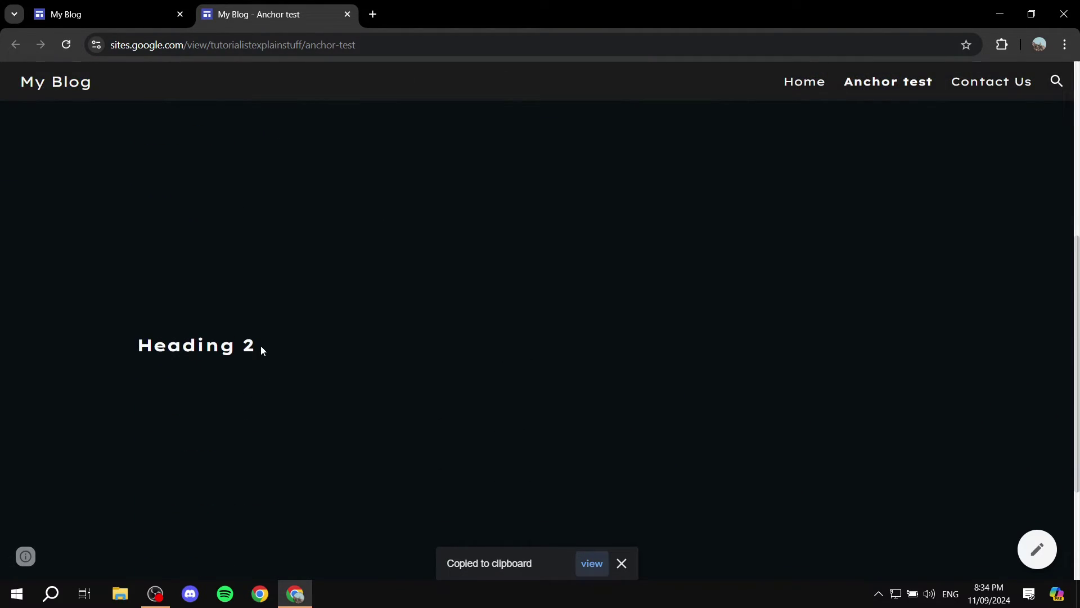
scroll(319, 372, down, 3)
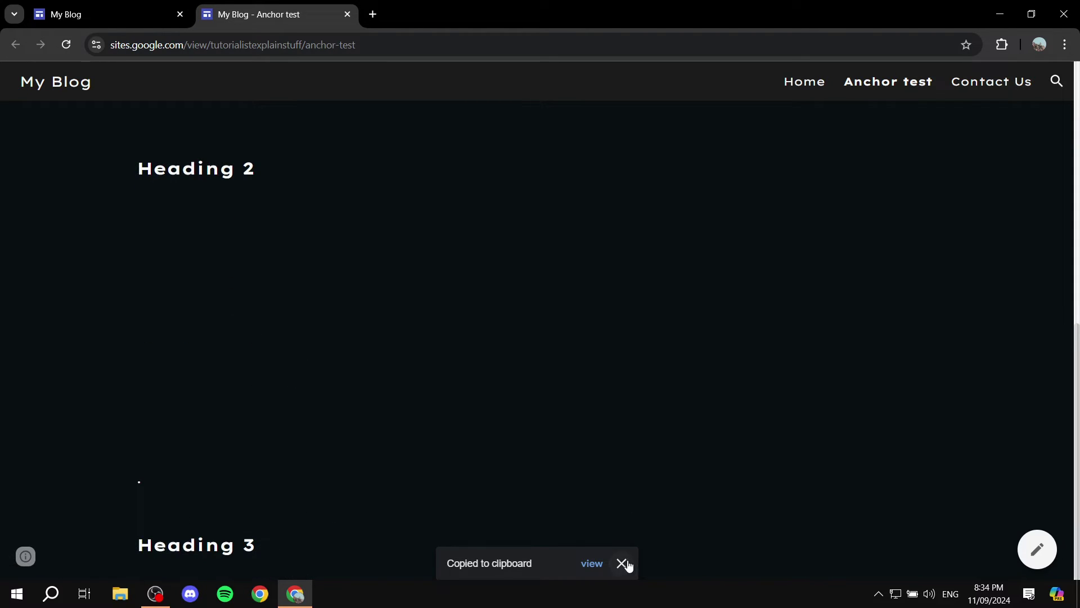
scroll(458, 200, up, 10)
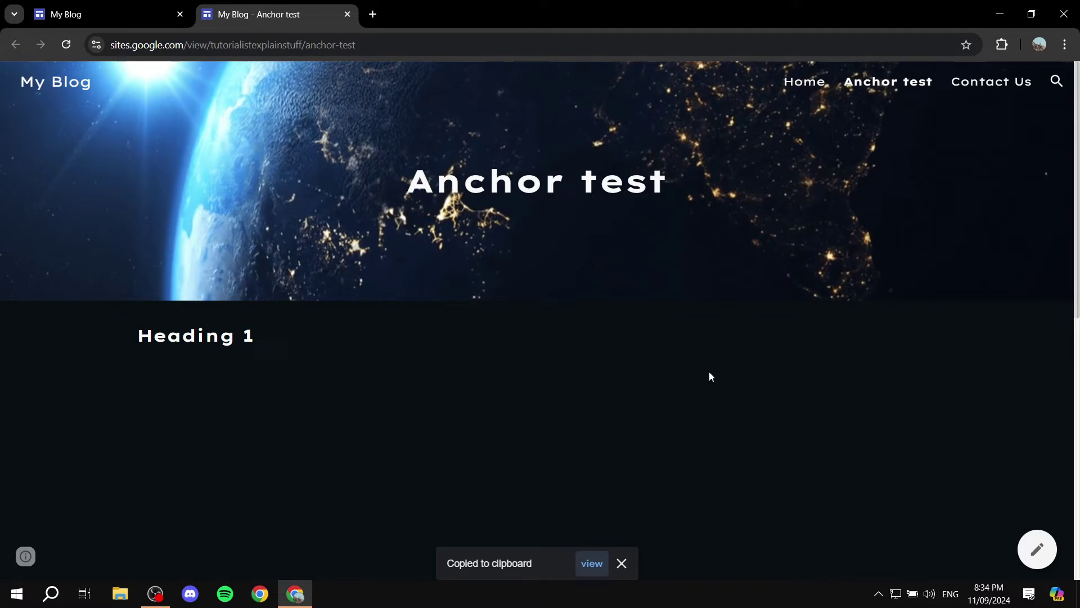
key(super+v)
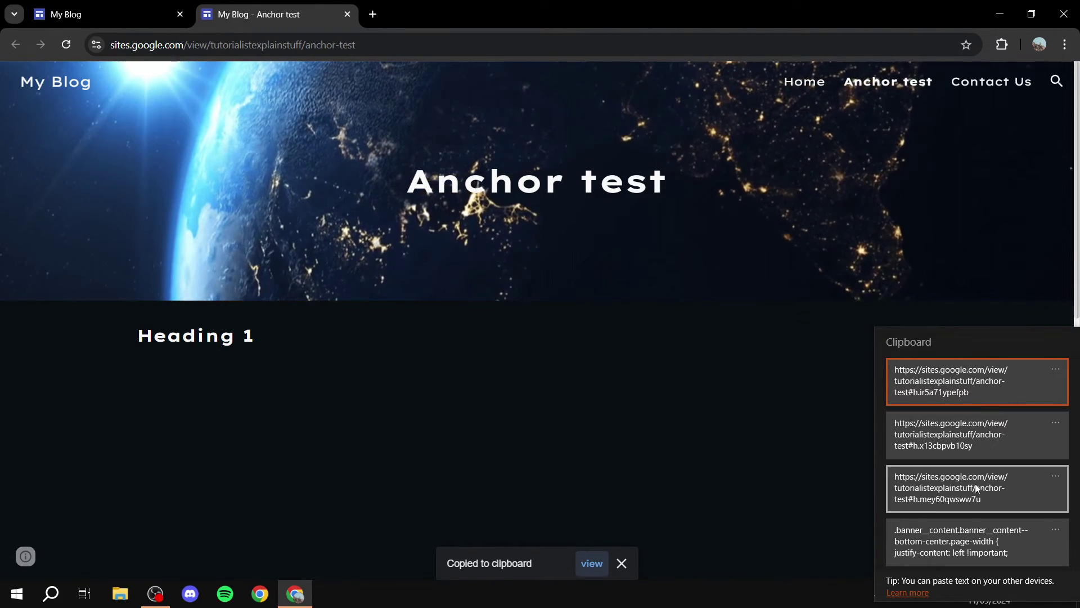
Dismiss the clipboard history and close the published page to return to the editor
click(434, 459)
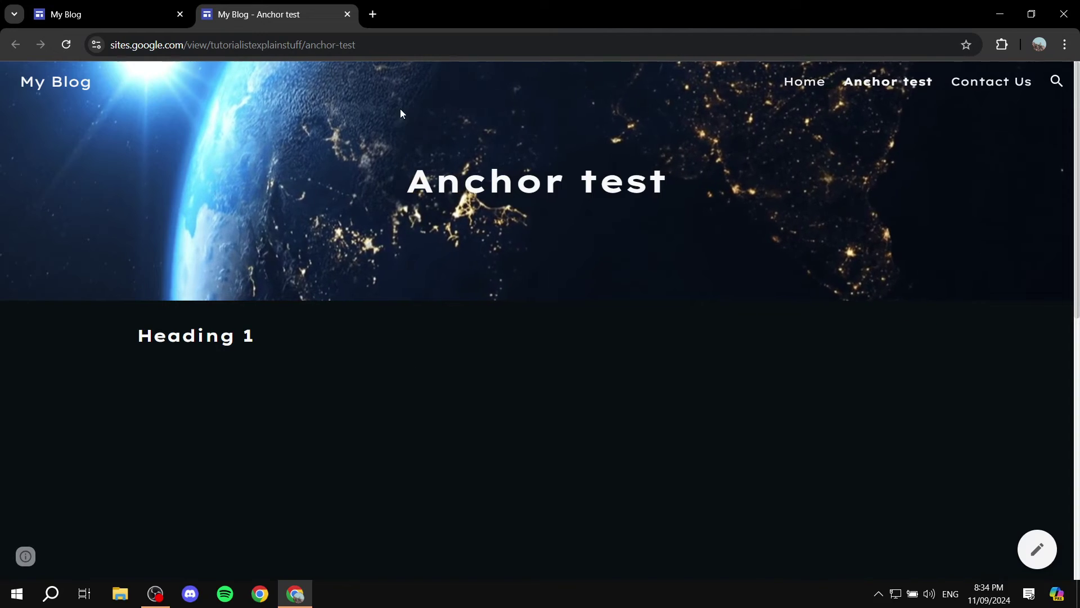
click(348, 14)
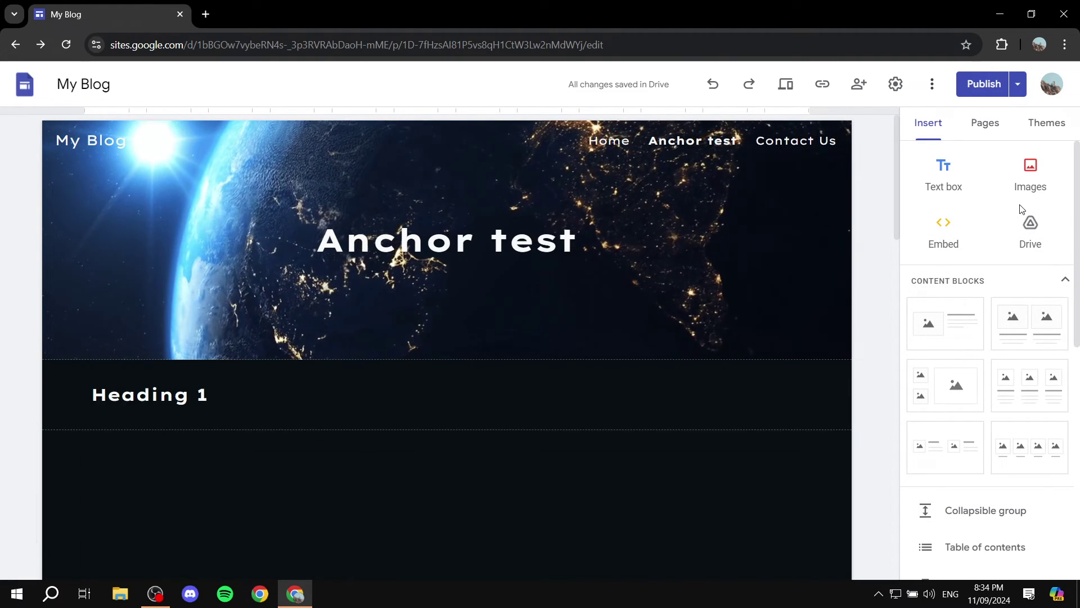
scroll(1019, 209, down, 6)
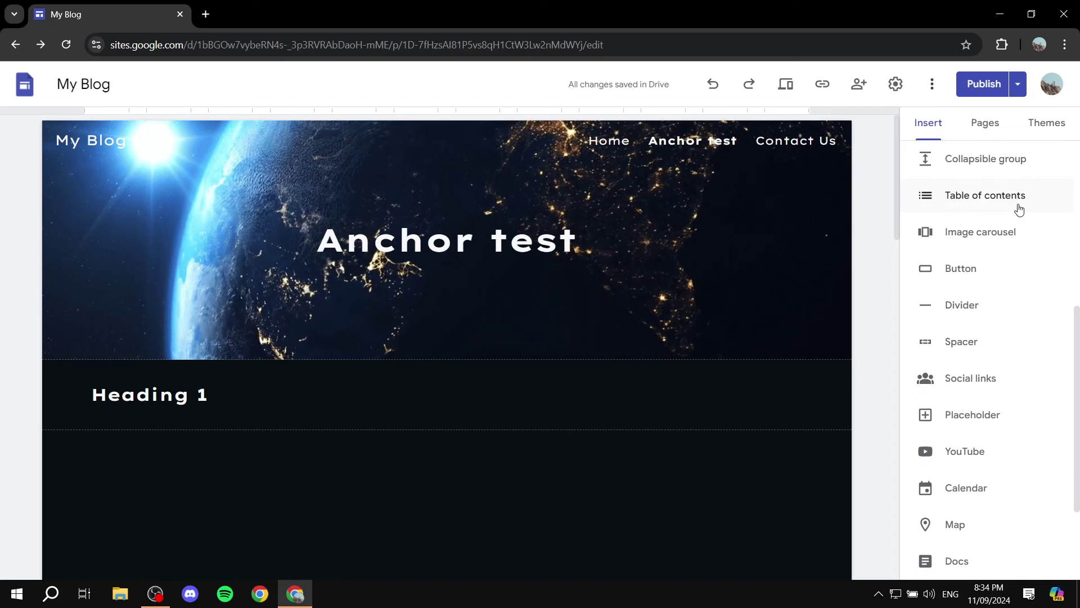
Insert a 'Heading 1' button linked to the pasted Heading 1 anchor URL
click(972, 270)
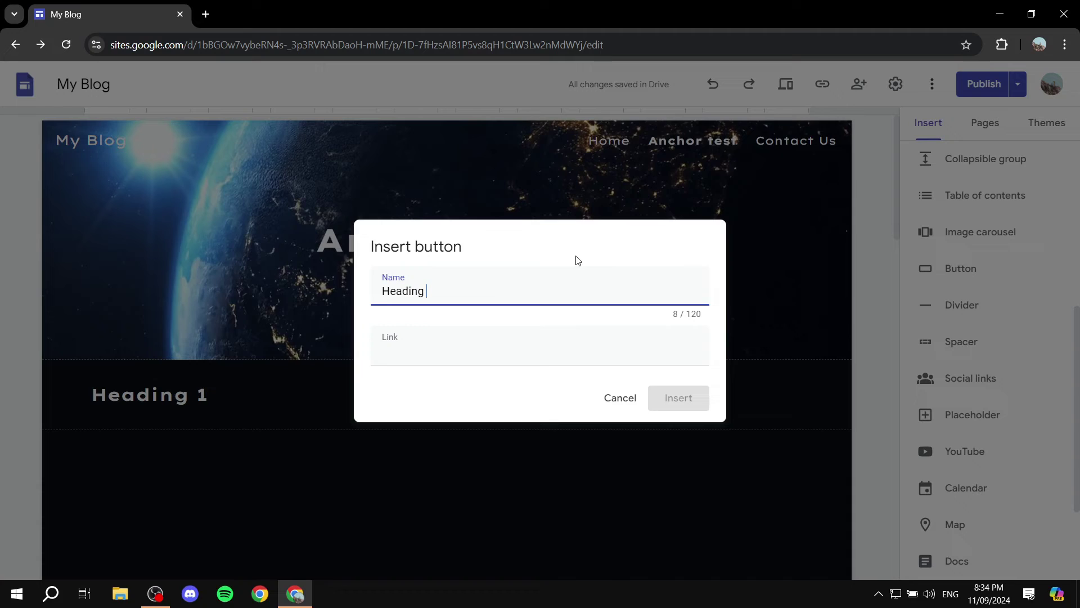
click(505, 356)
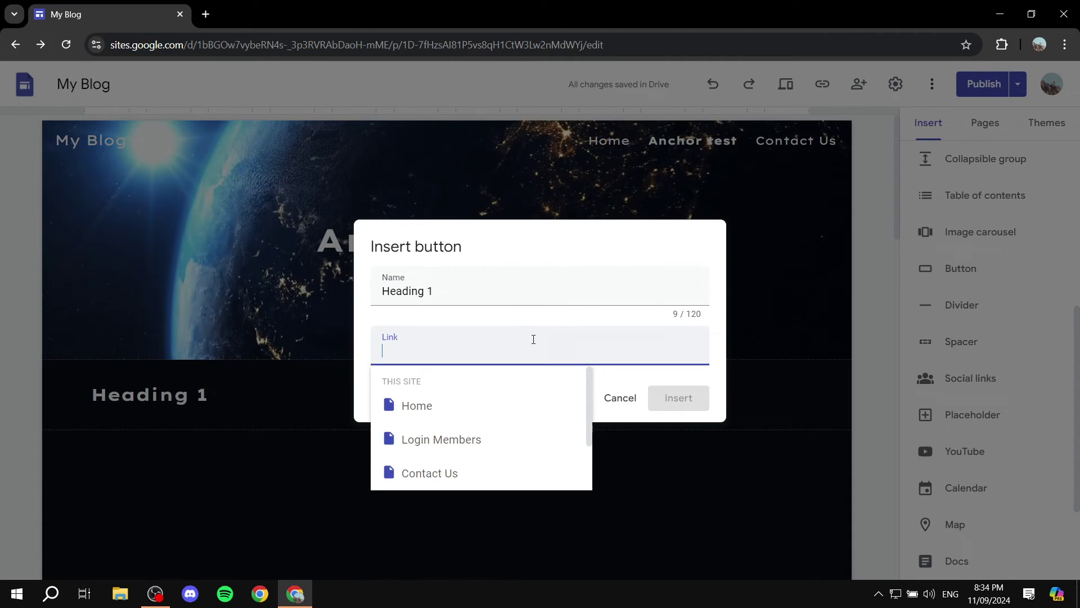
key(super+v)
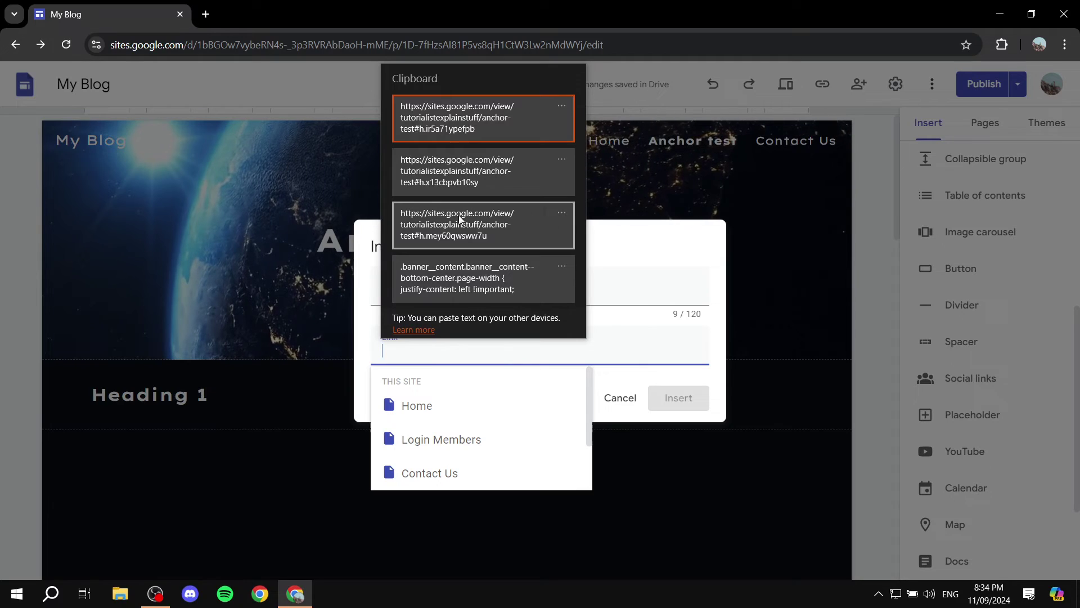
click(483, 230)
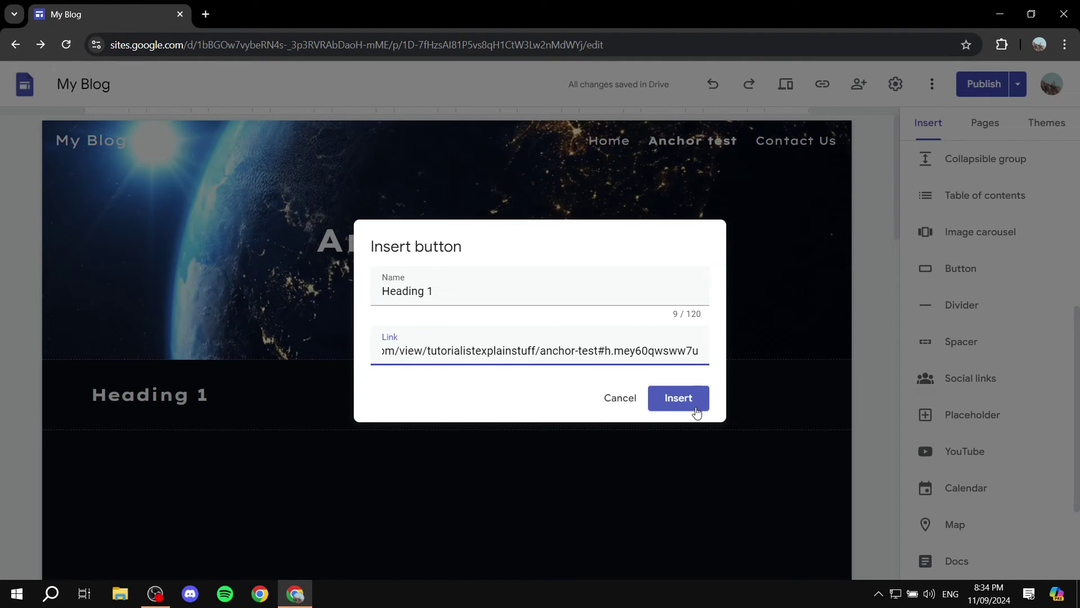
click(697, 413)
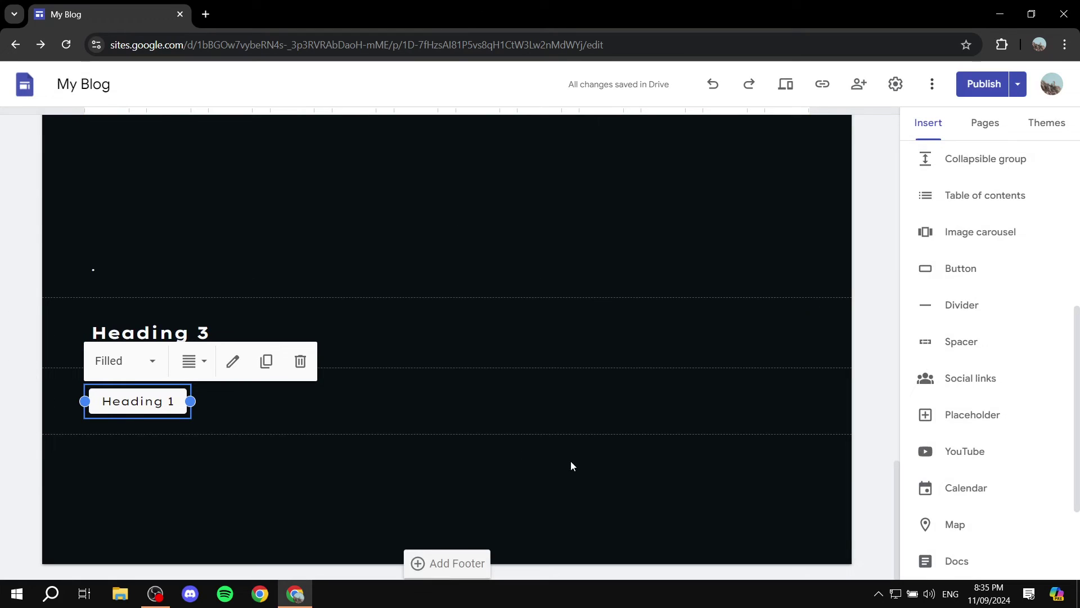
Insert a 'Heading 2' button linked to its anchor and place it beside Heading 1
click(978, 273)
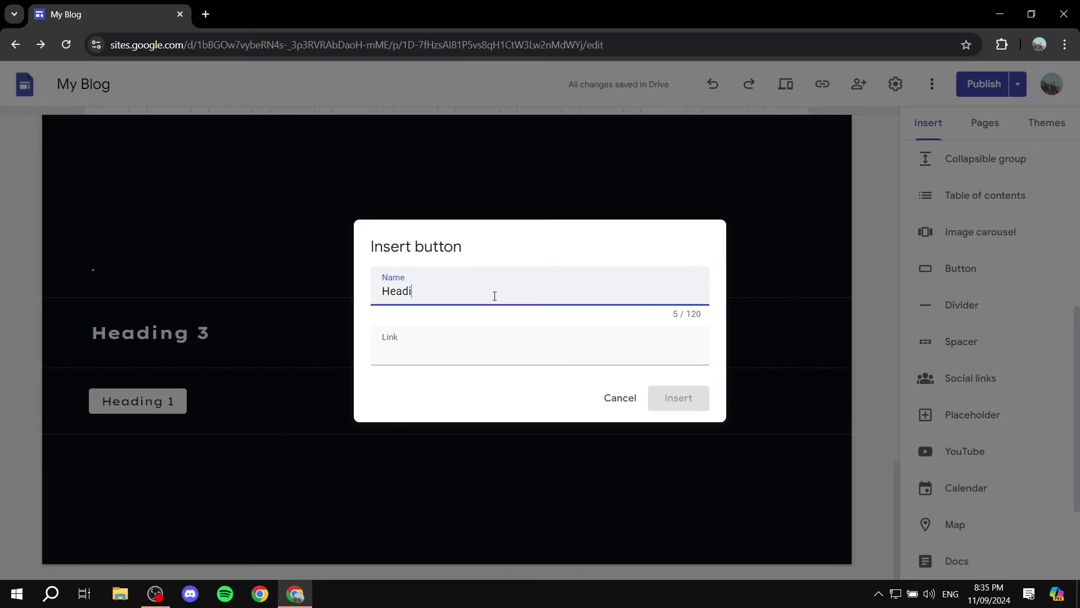
click(508, 343)
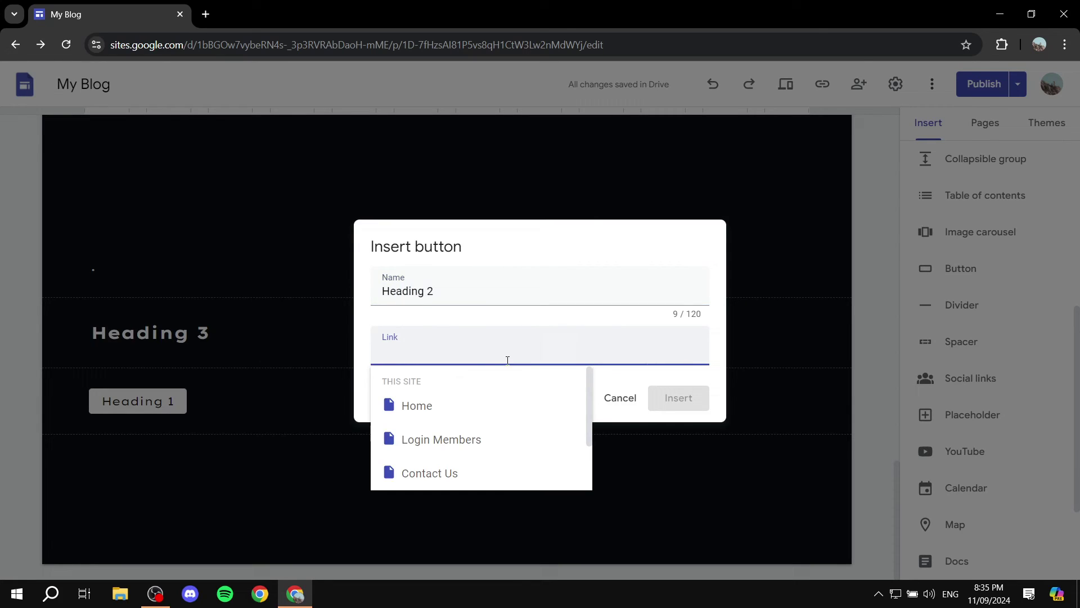
key(super+v)
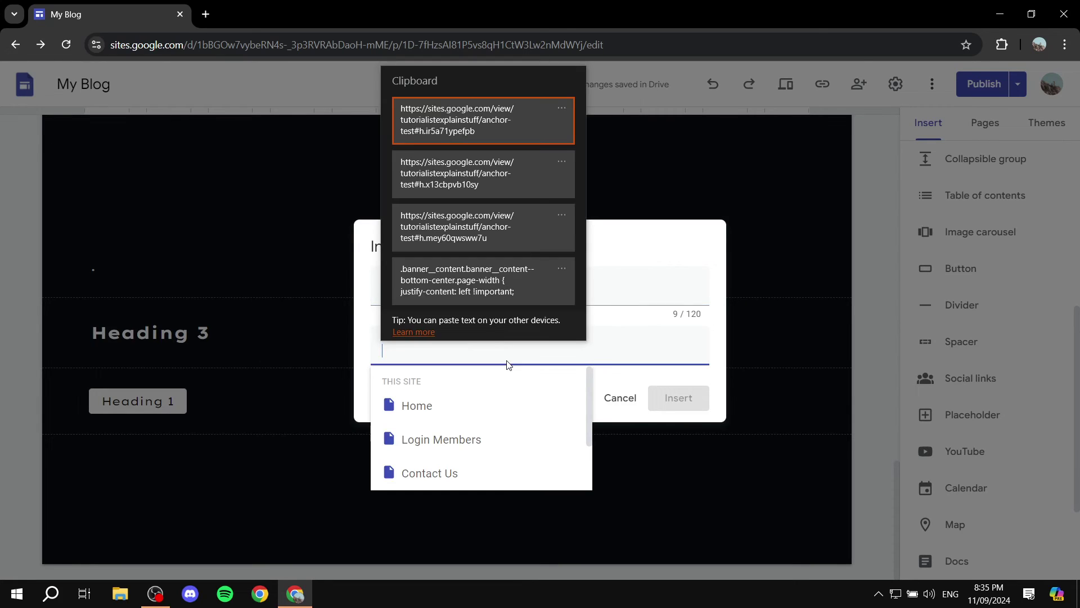
click(491, 173)
click(679, 399)
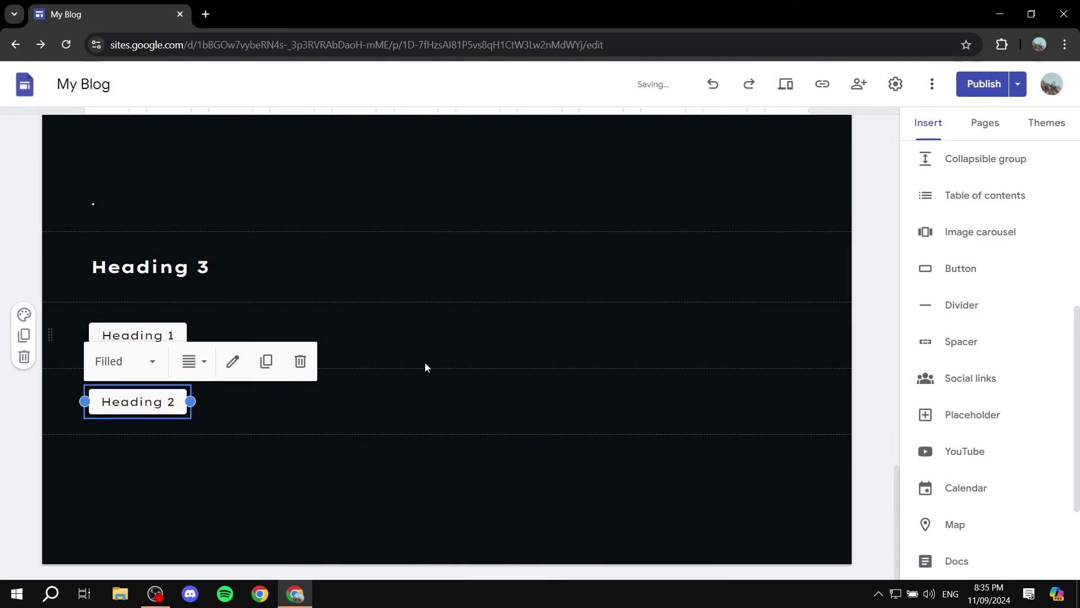
drag(101, 400, 316, 341)
Insert a 'Heading 3' button linked to its anchor and place it beside the others
click(990, 270)
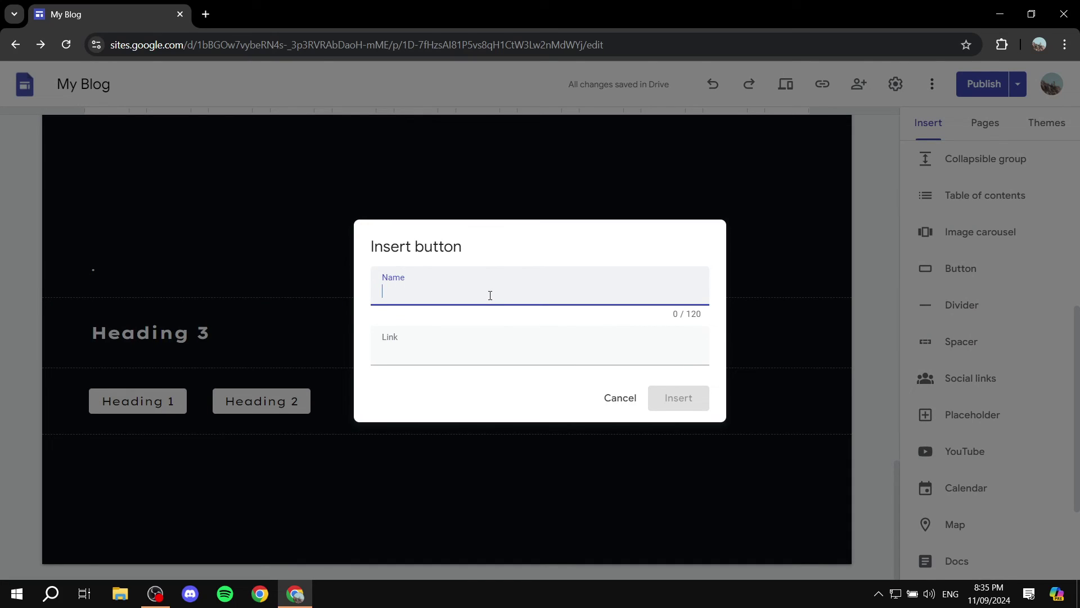
text(Heading 3)
click(501, 349)
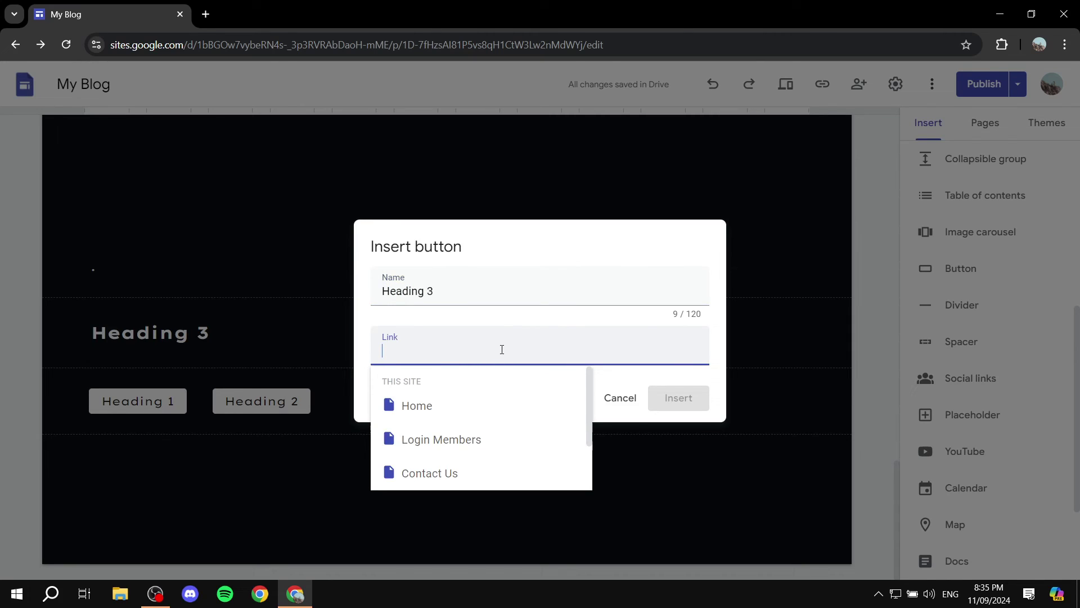
key(super+v)
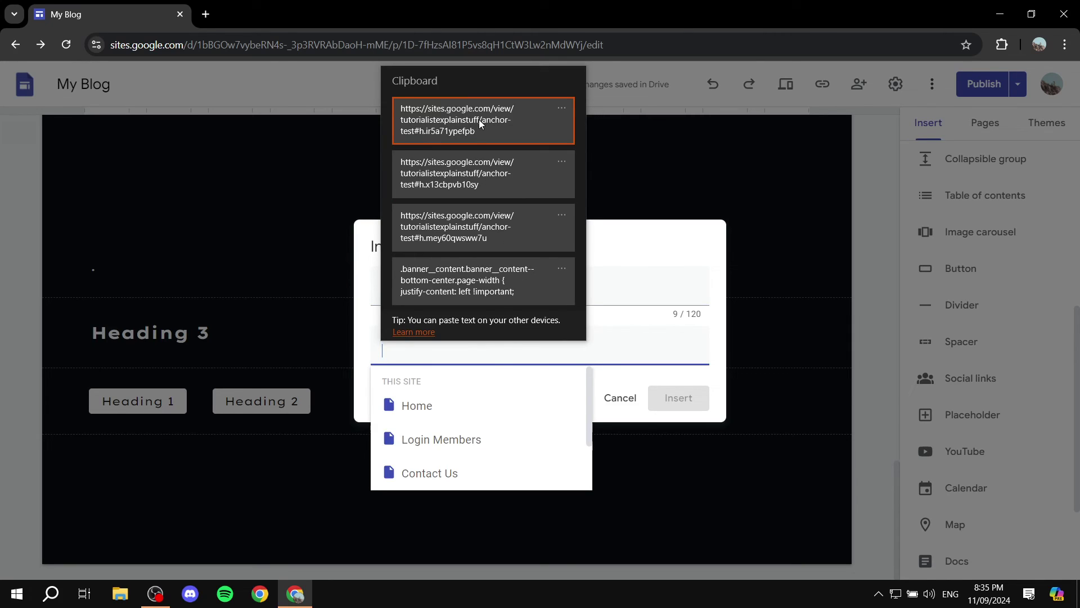
click(515, 118)
click(680, 397)
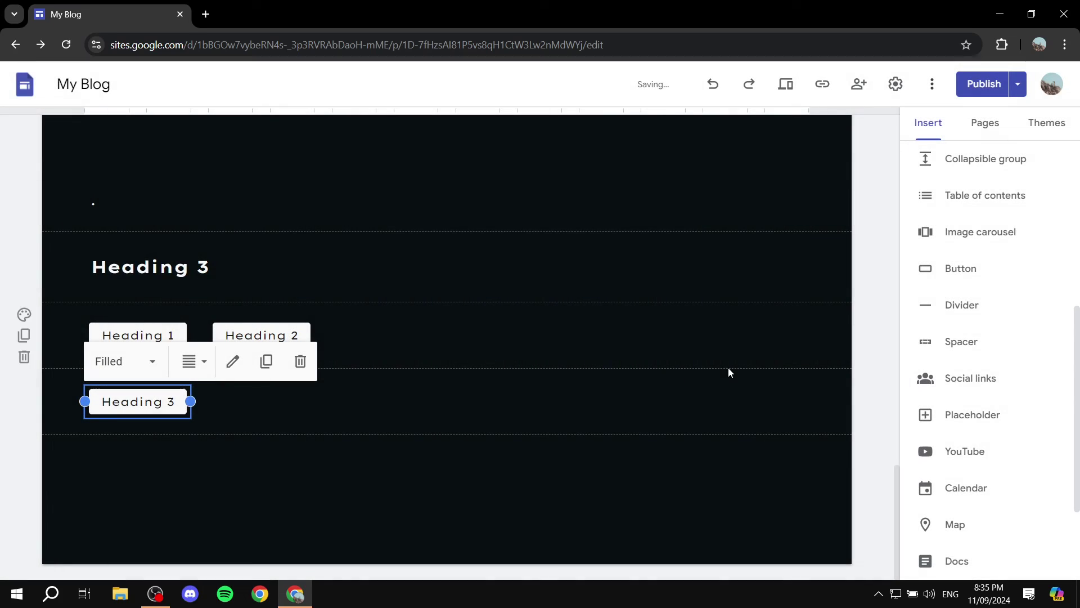
drag(146, 402, 366, 341)
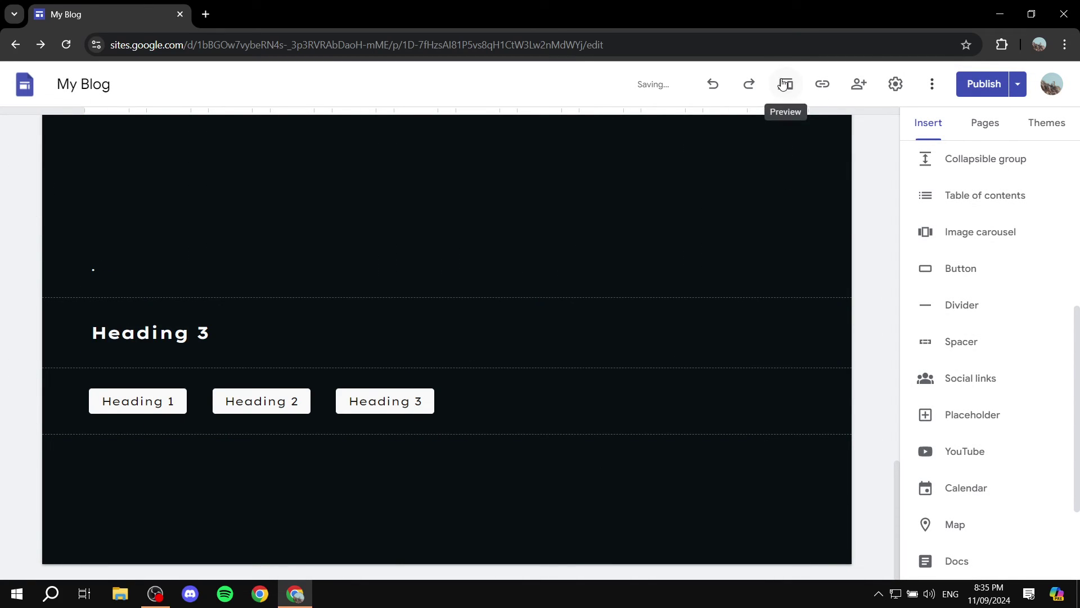
Preview the page and test that the Heading 1 and Heading 3 buttons jump correctly
key(ctrl+shift+p)
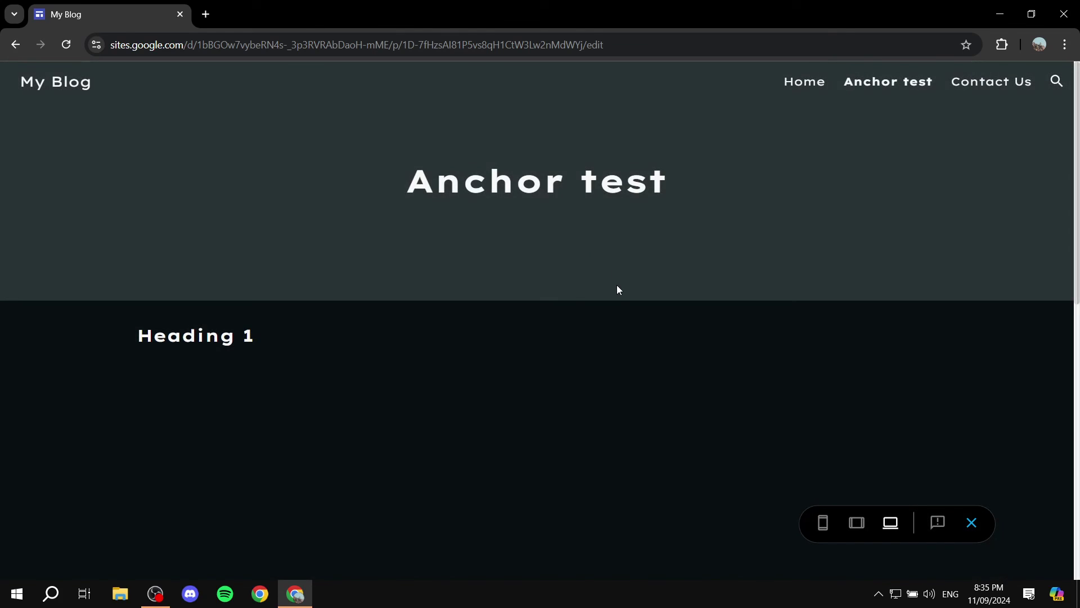
scroll(617, 292, down, 10)
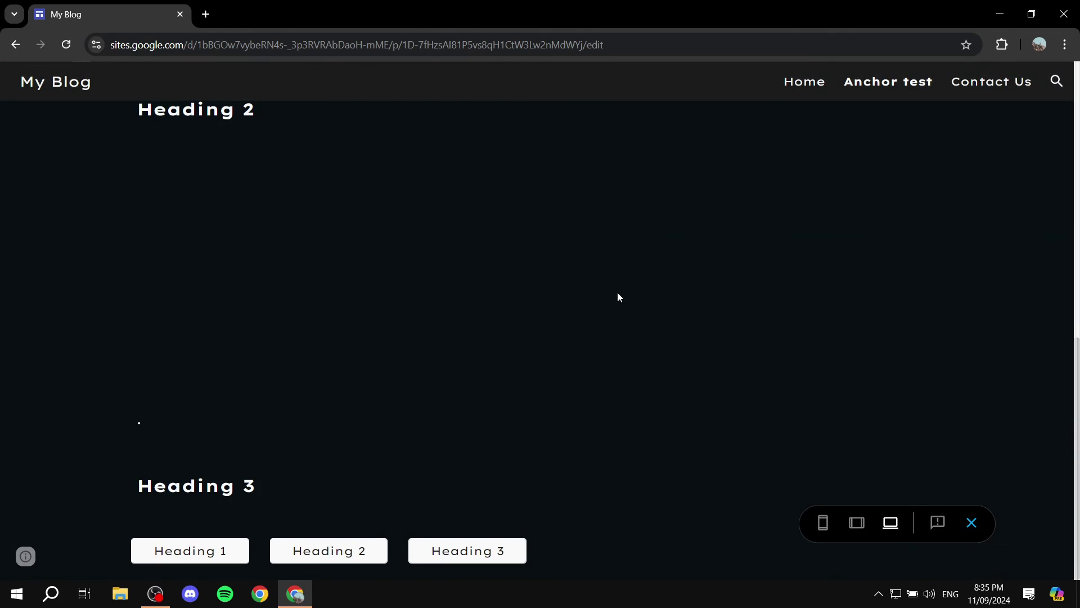
click(168, 556)
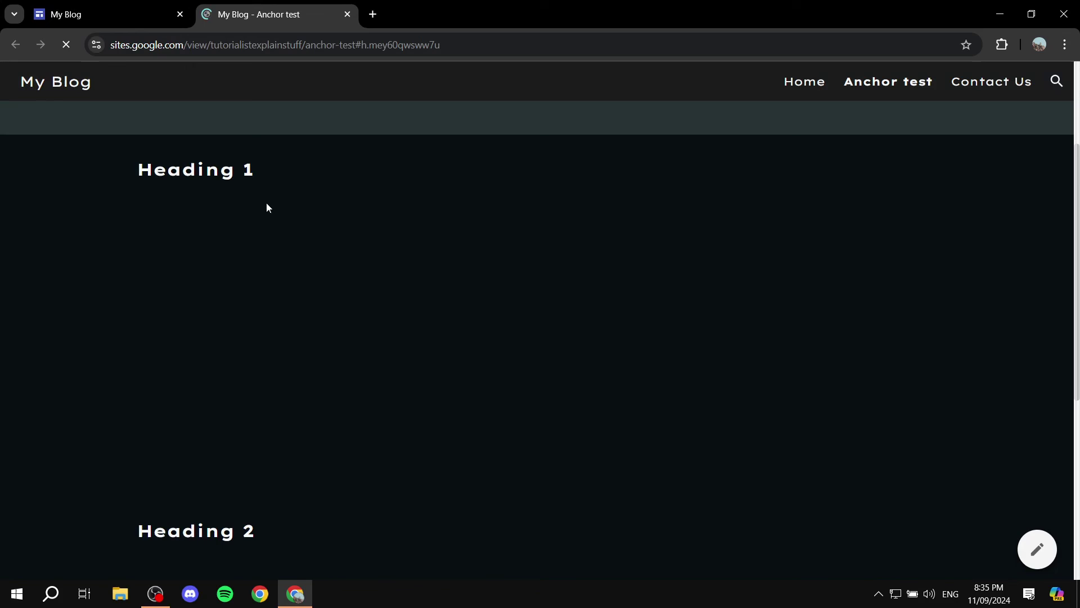
click(164, 14)
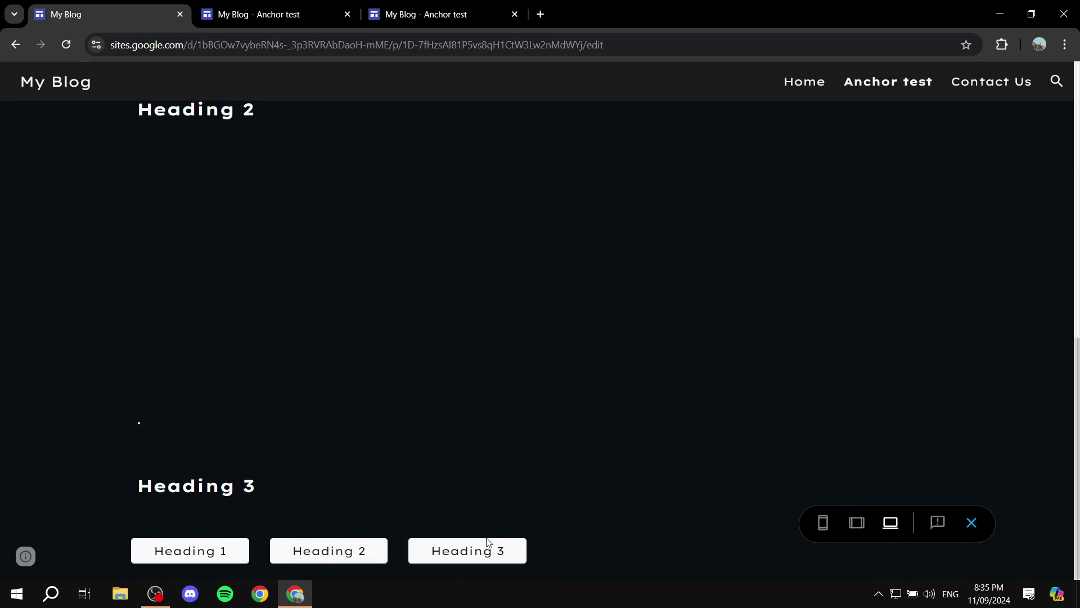
click(489, 543)
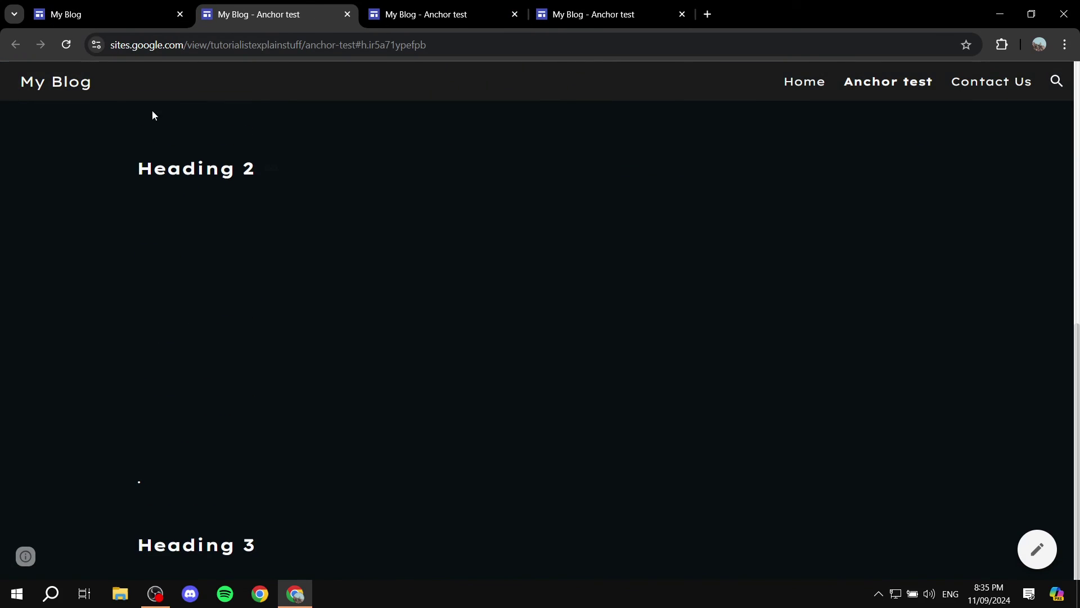
click(121, 8)
Close the three extra published tabs and scroll back to the top of the preview
key(ctrl+shift+Tab)
key(ctrl+shift+Tab)
key(ctrl+shift+Tab)
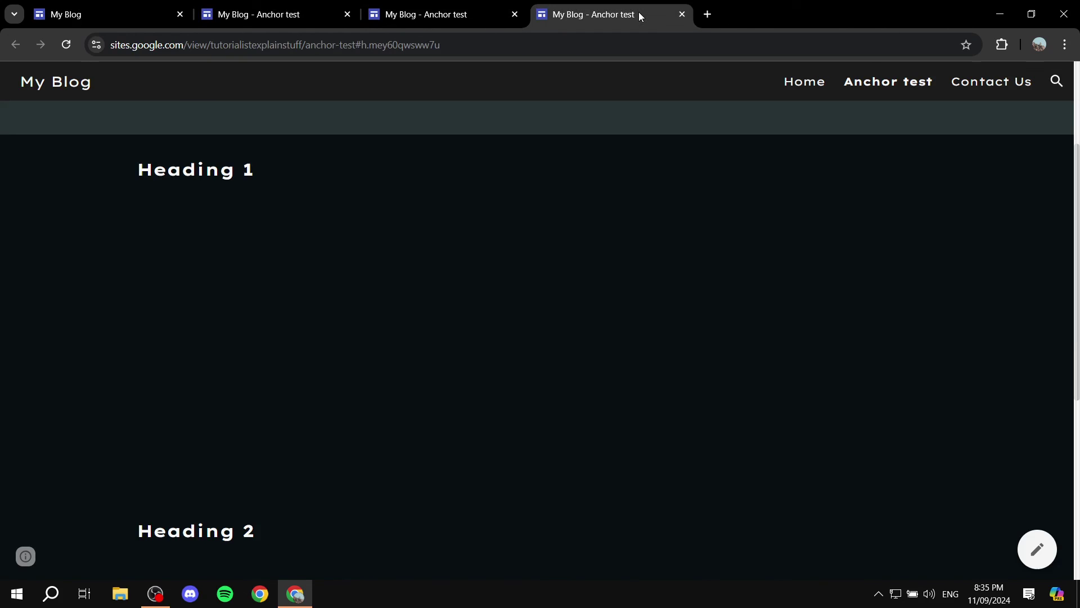
click(344, 14)
click(346, 15)
click(347, 15)
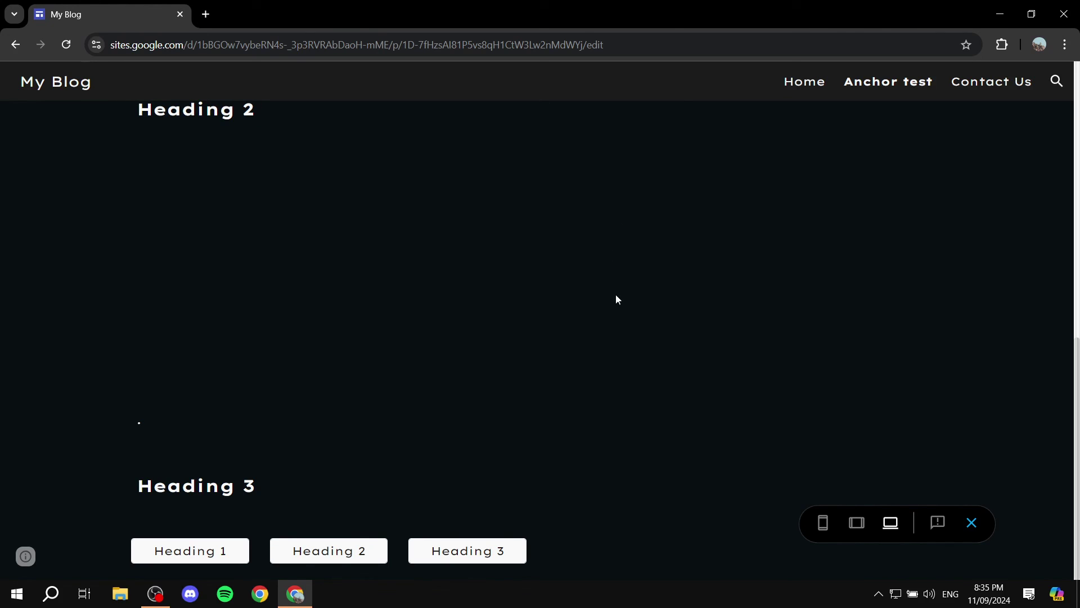
scroll(625, 338, up, 10)
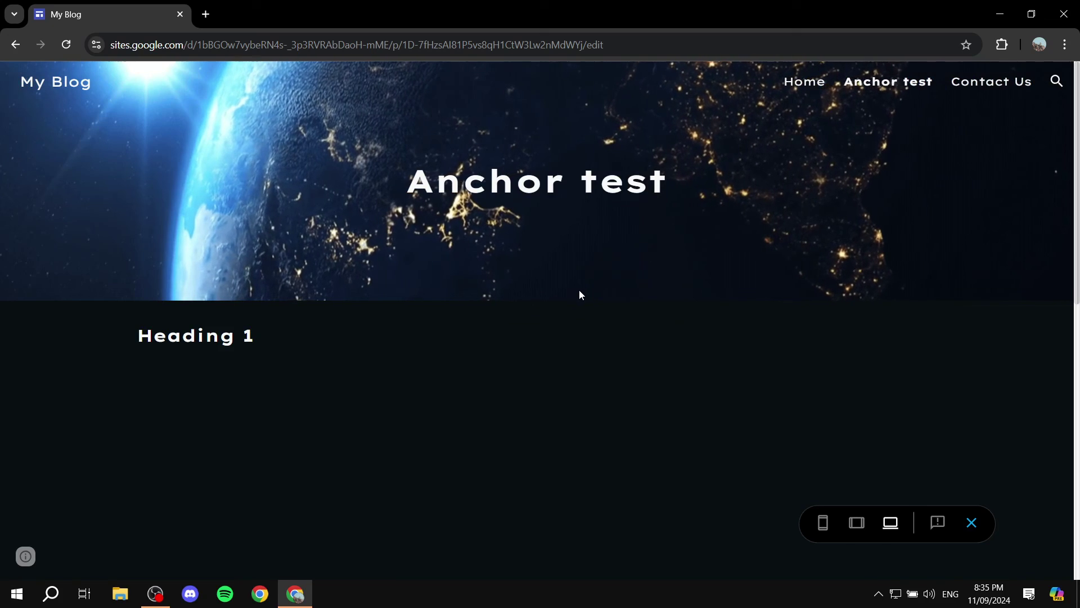